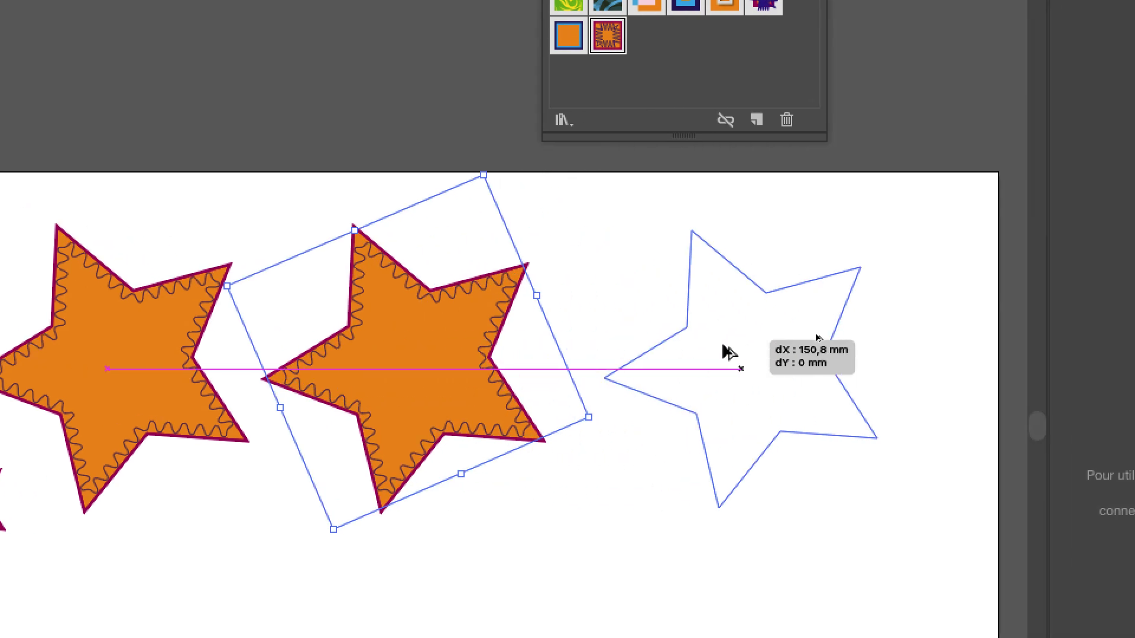
Duplicate the middle large zigzag star horizontally, placing the copy about 151 mm away, and deselect it
left_click_drag(729, 352, 729, 353)
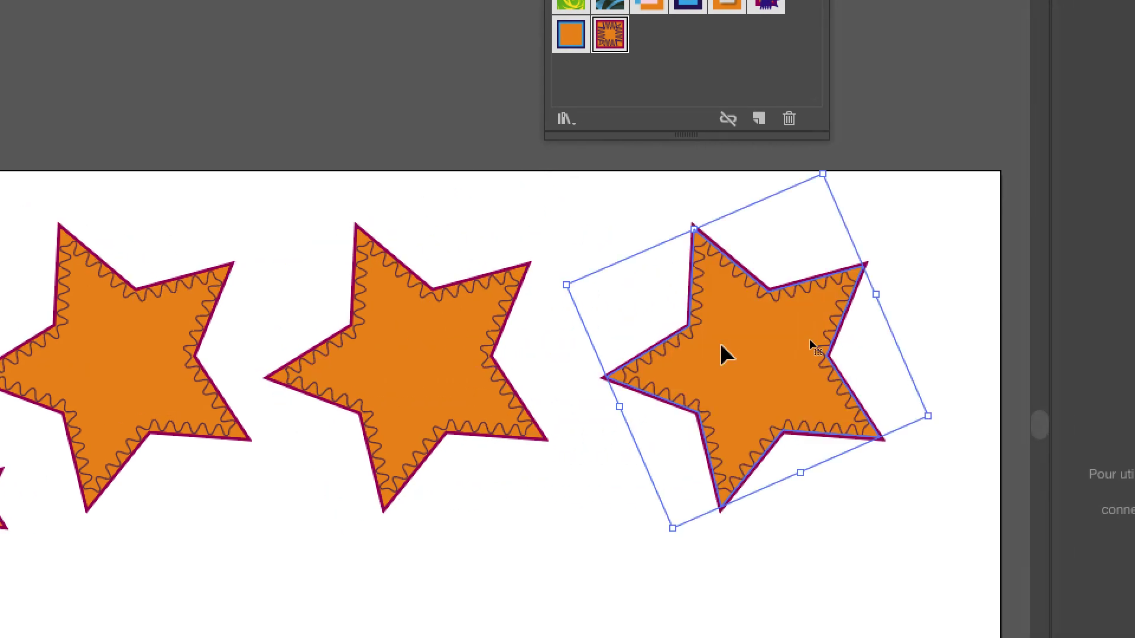
left_click(515, 215)
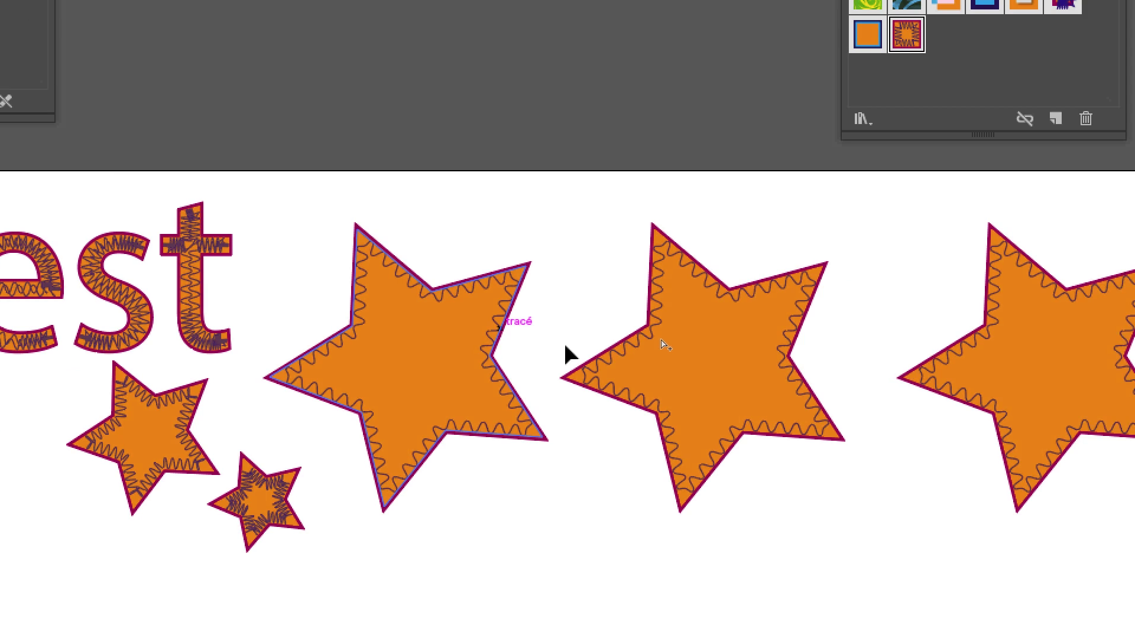
Show the enlarged Appearance attributes of the middle large star and change its fill to green
left_click(665, 347)
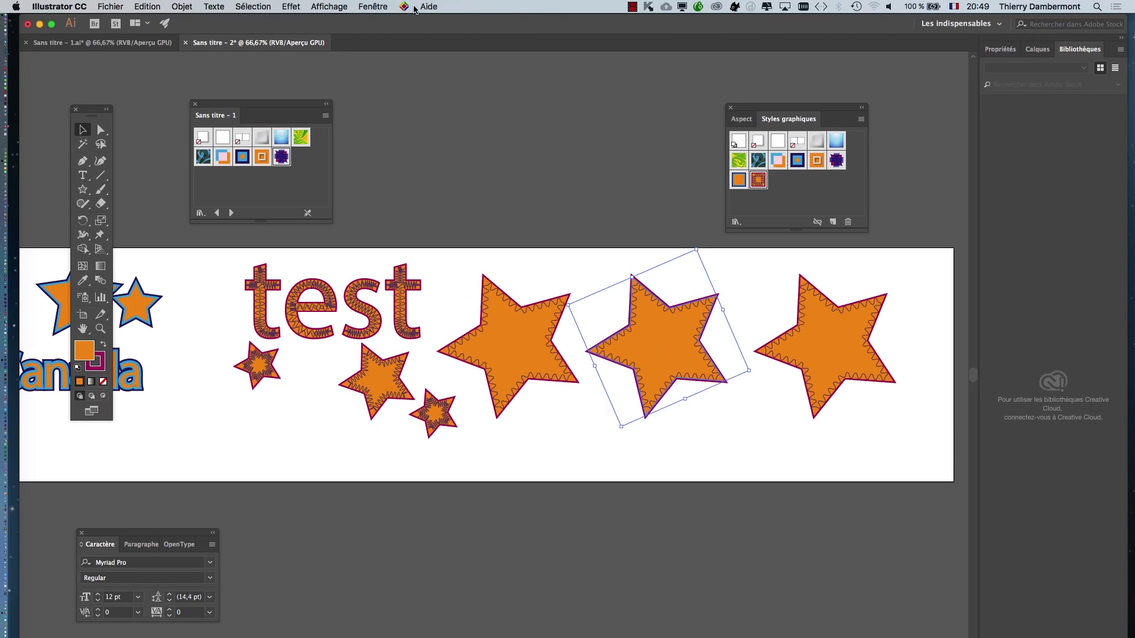
left_click(382, 6)
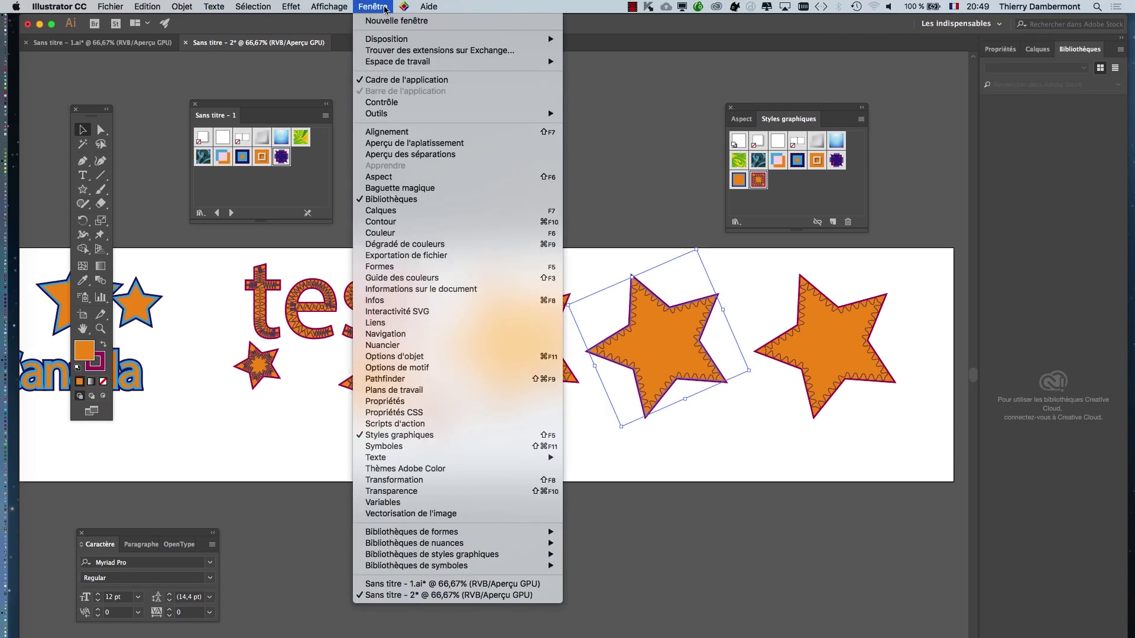
left_click(417, 175)
left_click_drag(762, 110, 454, 214)
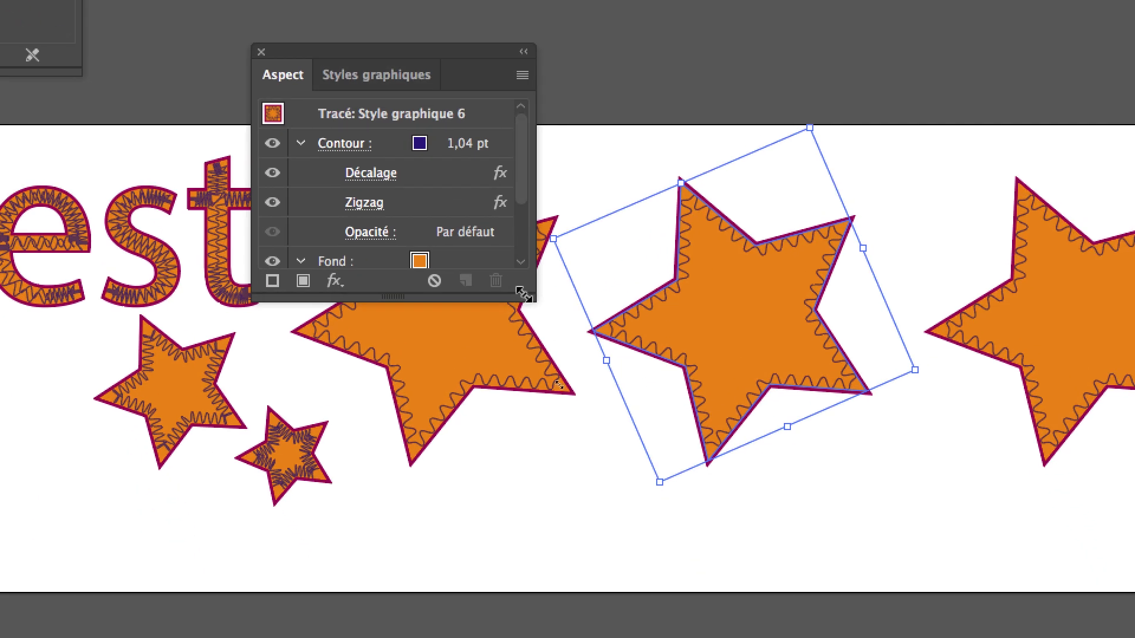
left_click_drag(523, 293, 529, 459)
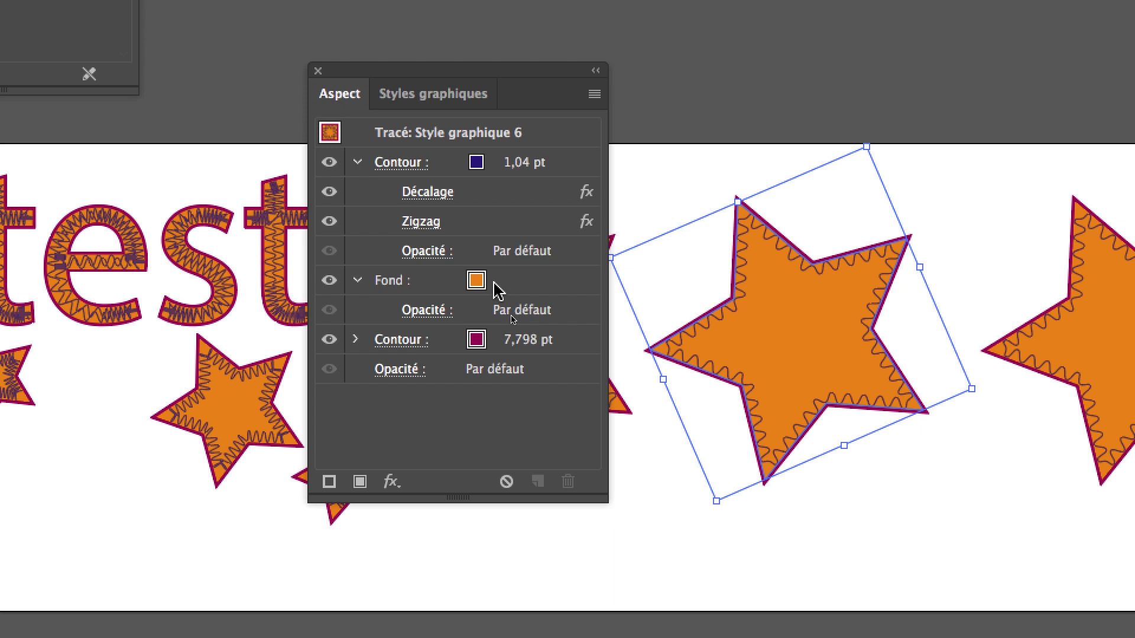
left_click(494, 283)
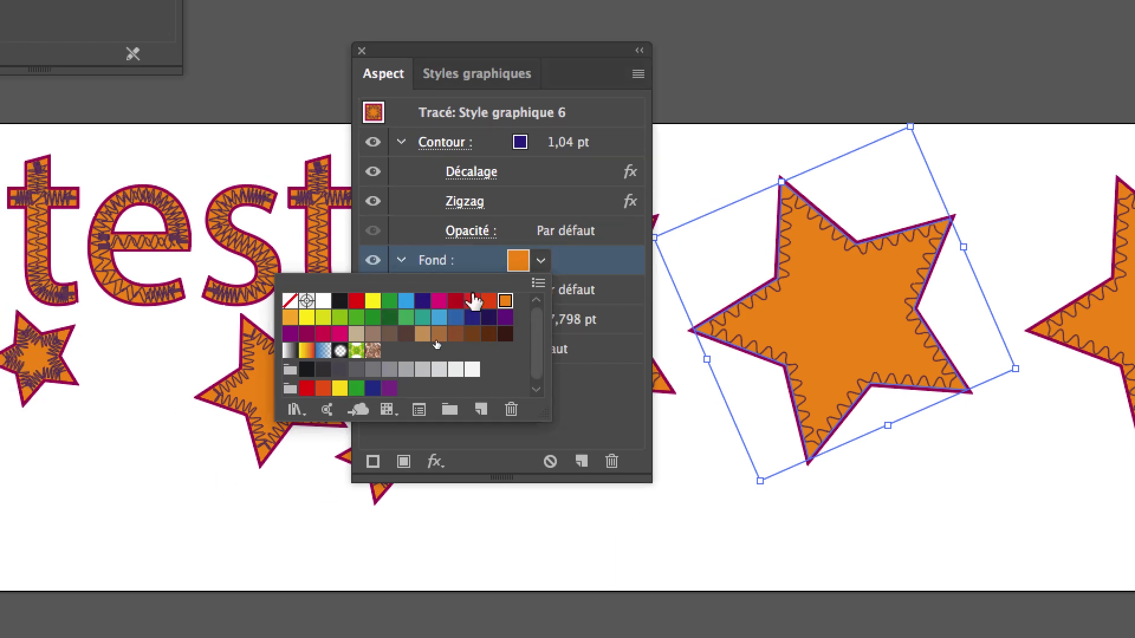
left_click(345, 322)
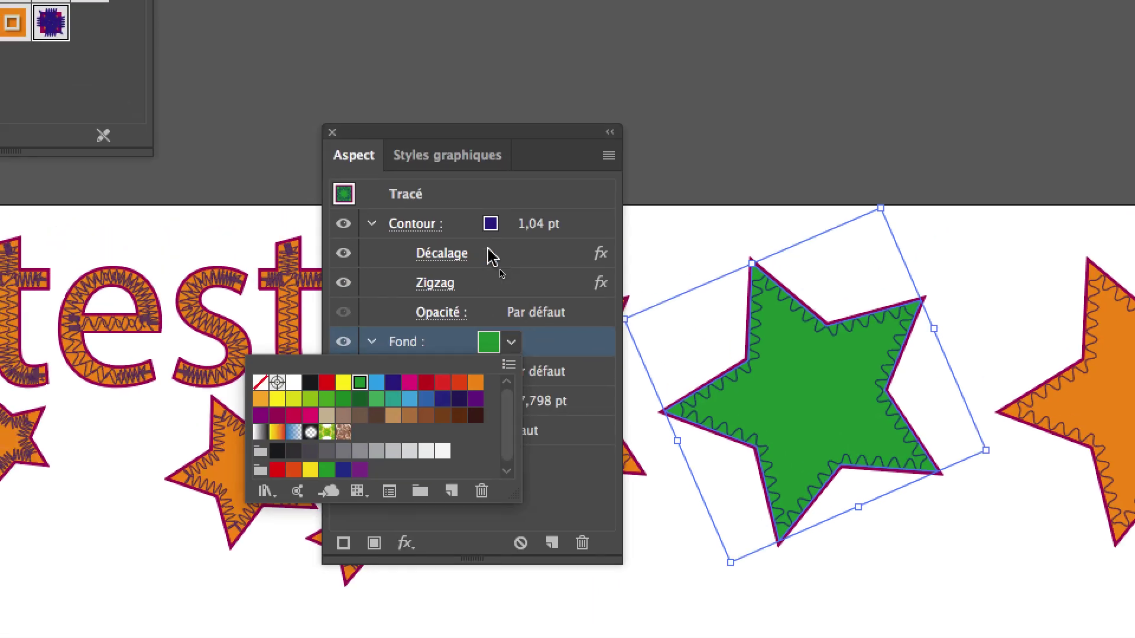
left_click(553, 140)
left_click(558, 143)
Change the colour of the green star's zigzag stroke to light grey
left_click(498, 248)
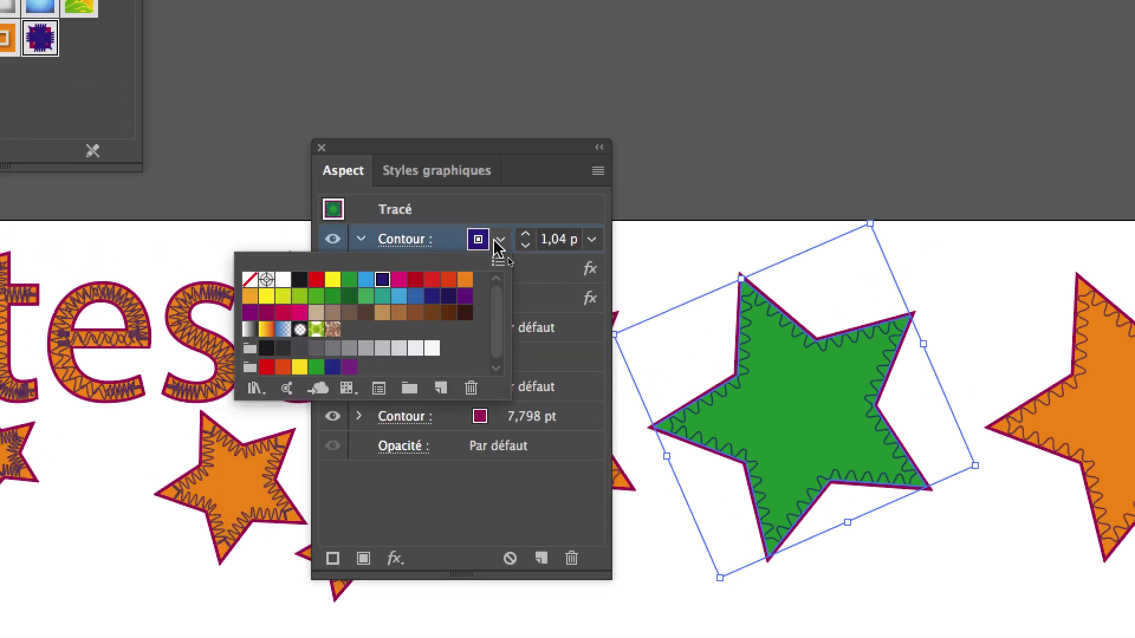
left_click(398, 352)
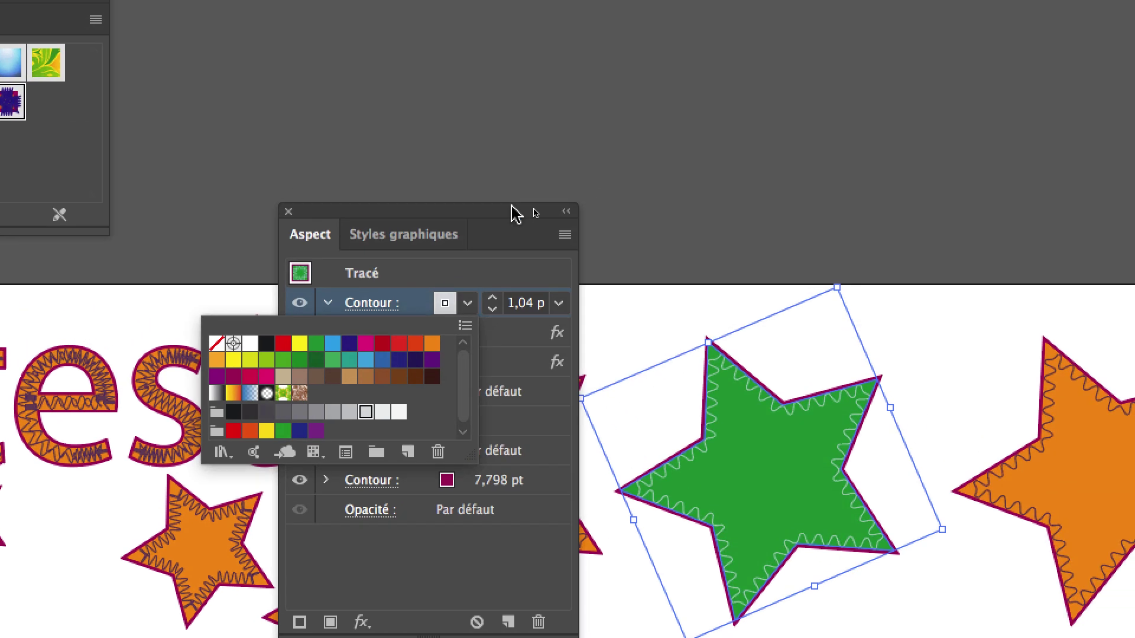
left_click(673, 172)
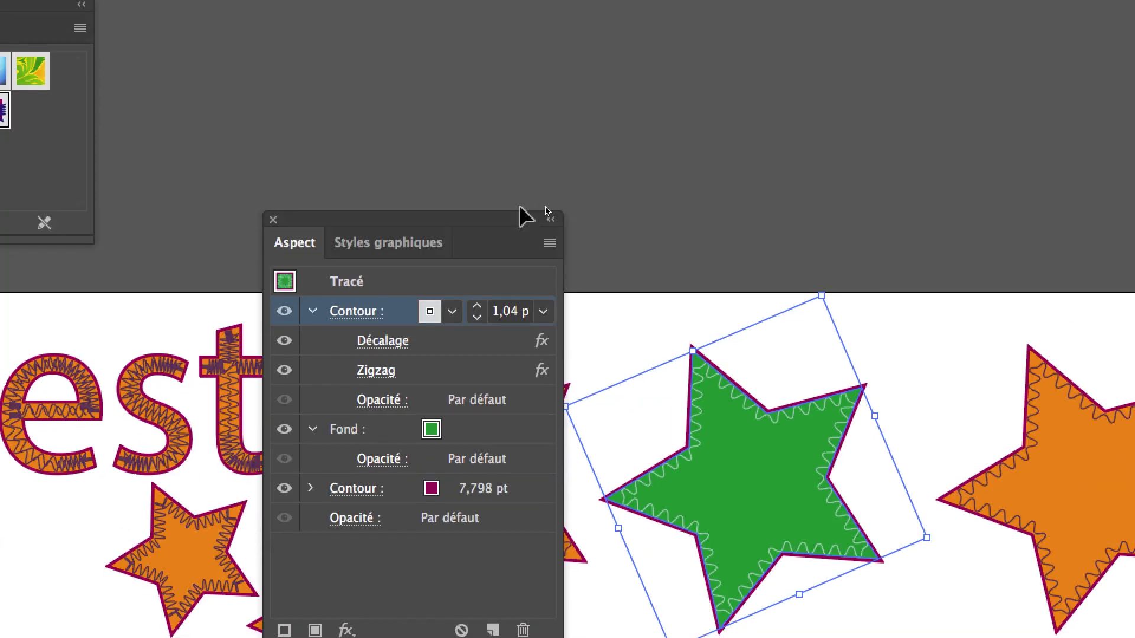
Select the rightmost large star and change its fill to brown
left_click_drag(503, 151, 790, 156)
left_click(712, 285)
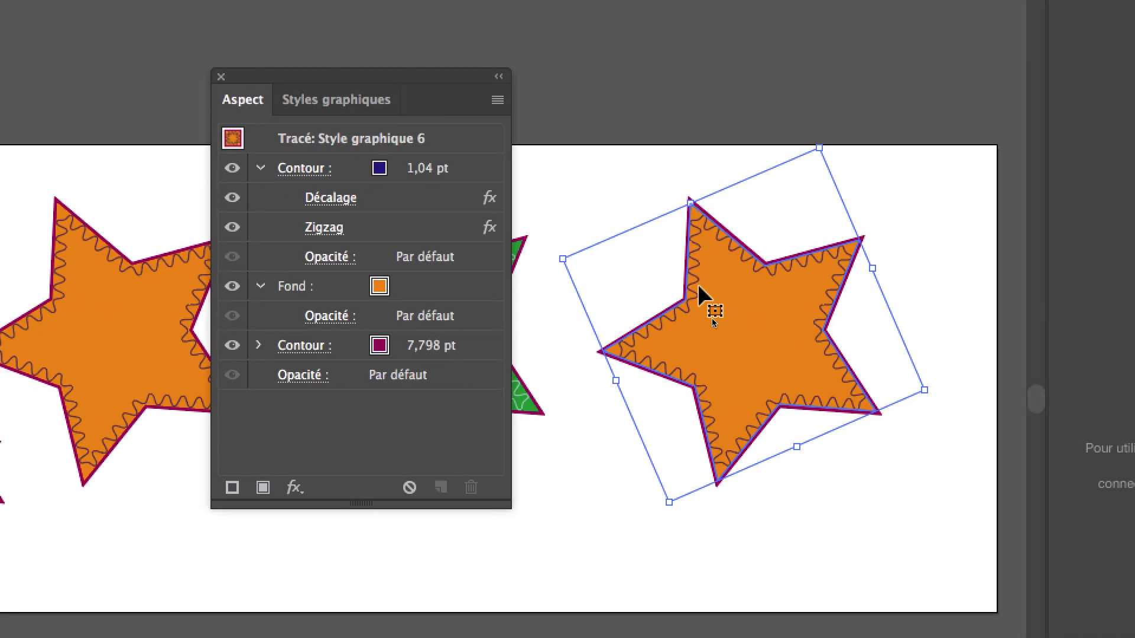
left_click(369, 289)
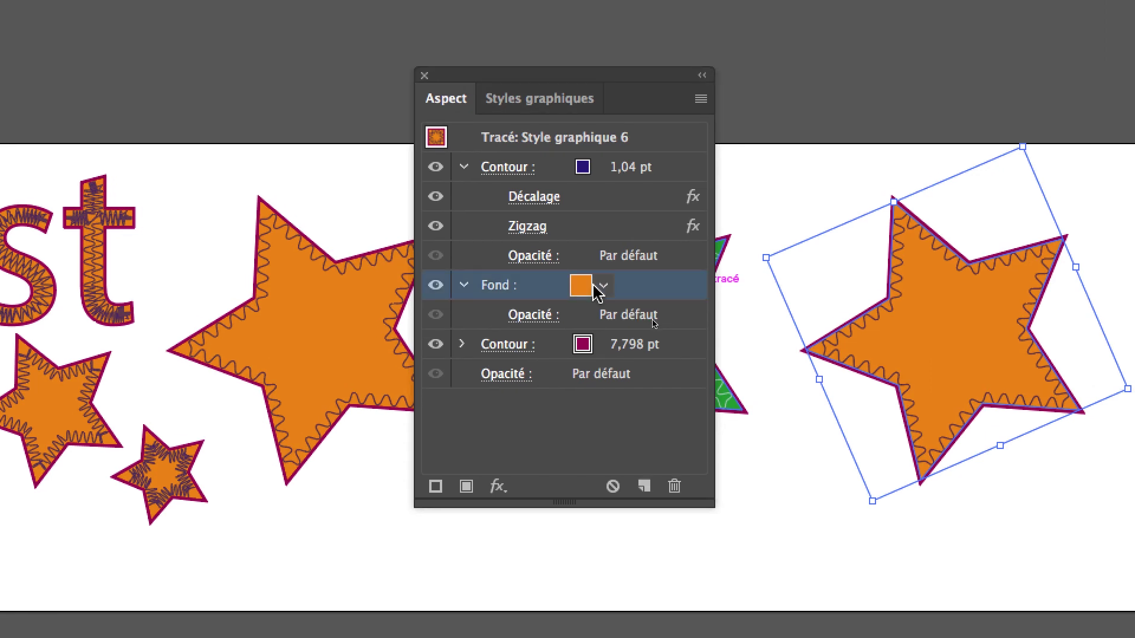
left_click(600, 288)
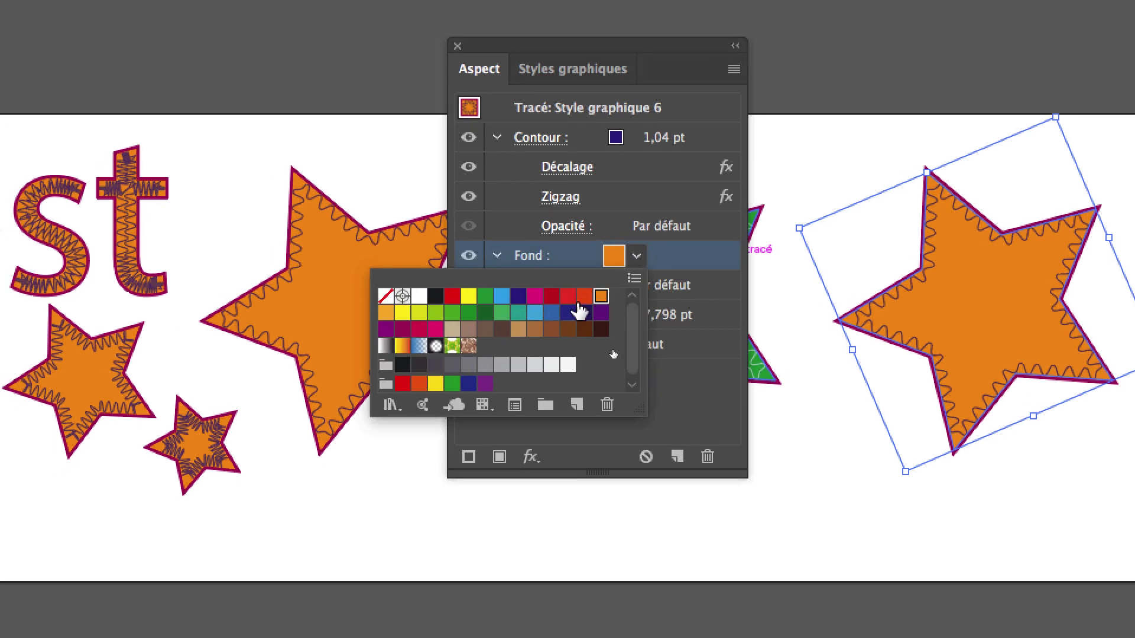
left_click(501, 361)
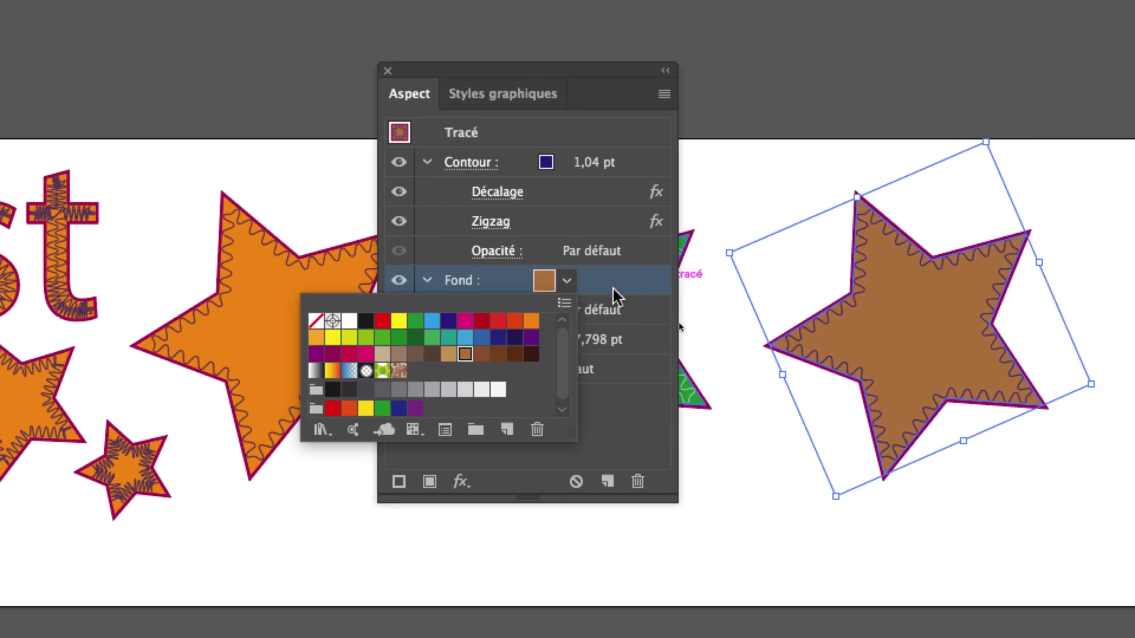
left_click(570, 166)
left_click(548, 160)
Set the brown star's zigzag stroke weight to 10 pt and reduce it to 6 pt
left_click(572, 248)
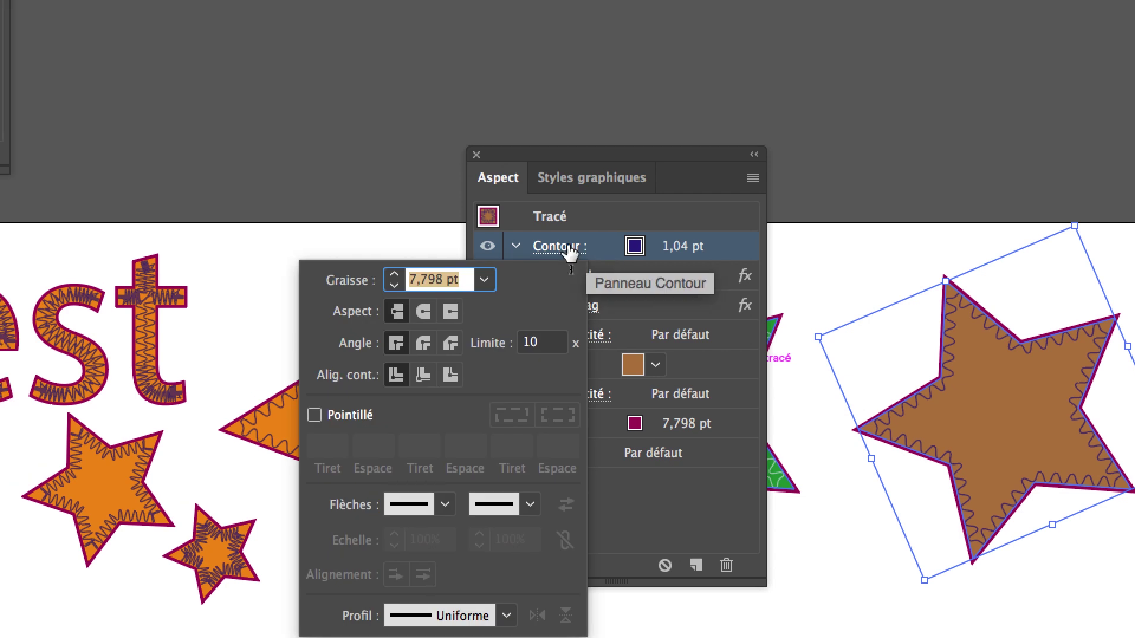
type("10")
key("Return")
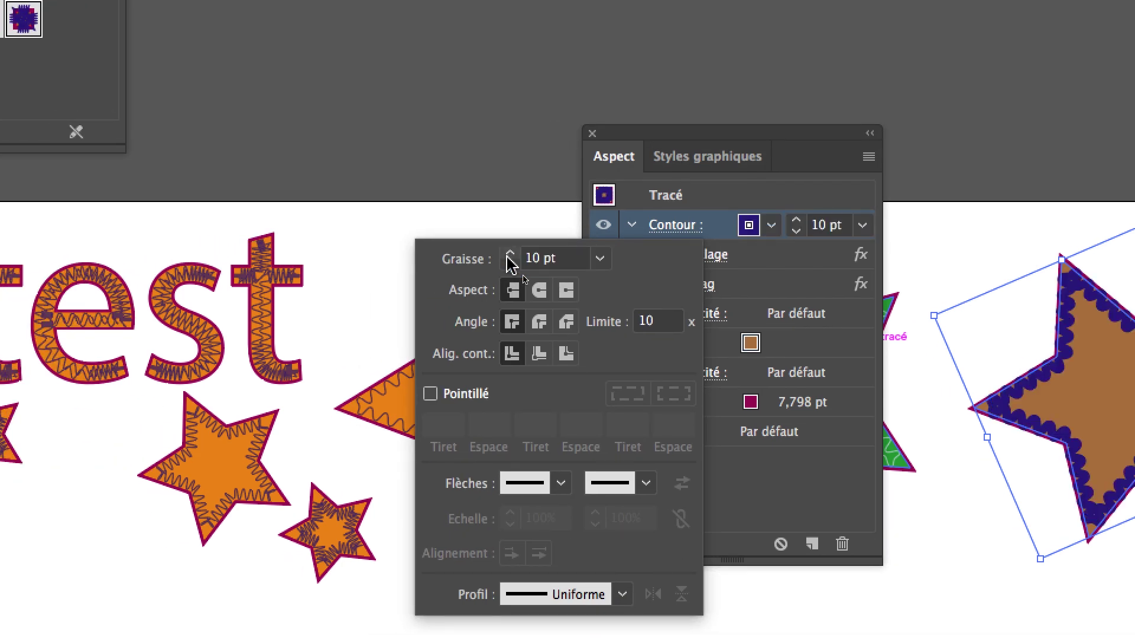
left_click(509, 256)
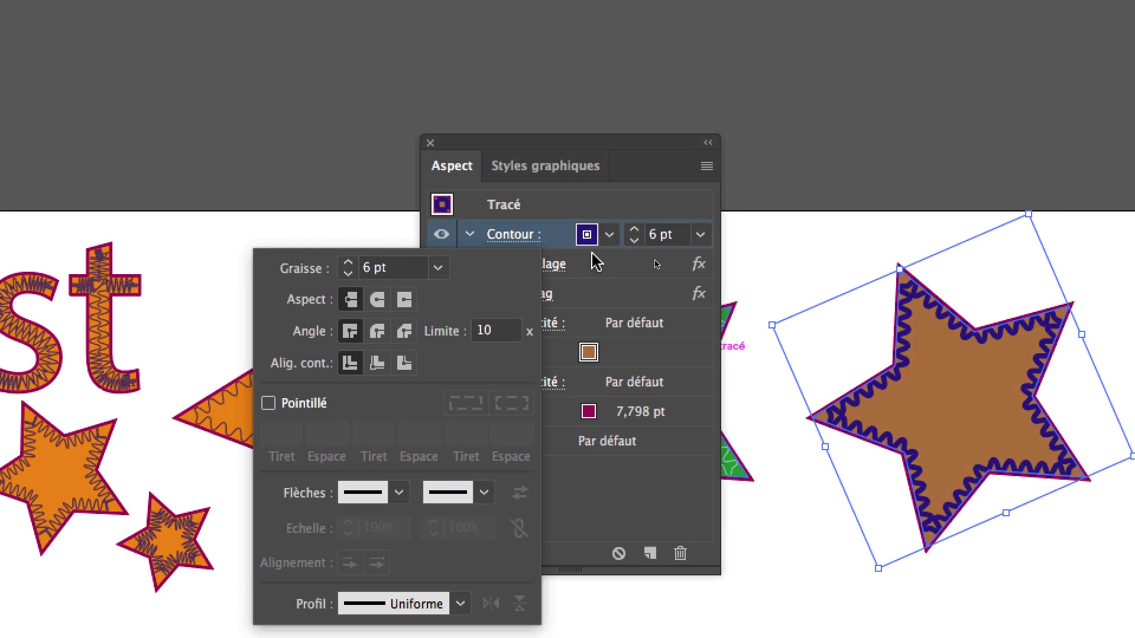
Try magenta on the brown star's 6 pt zigzag stroke, settling on orange as its colour
left_click(587, 234)
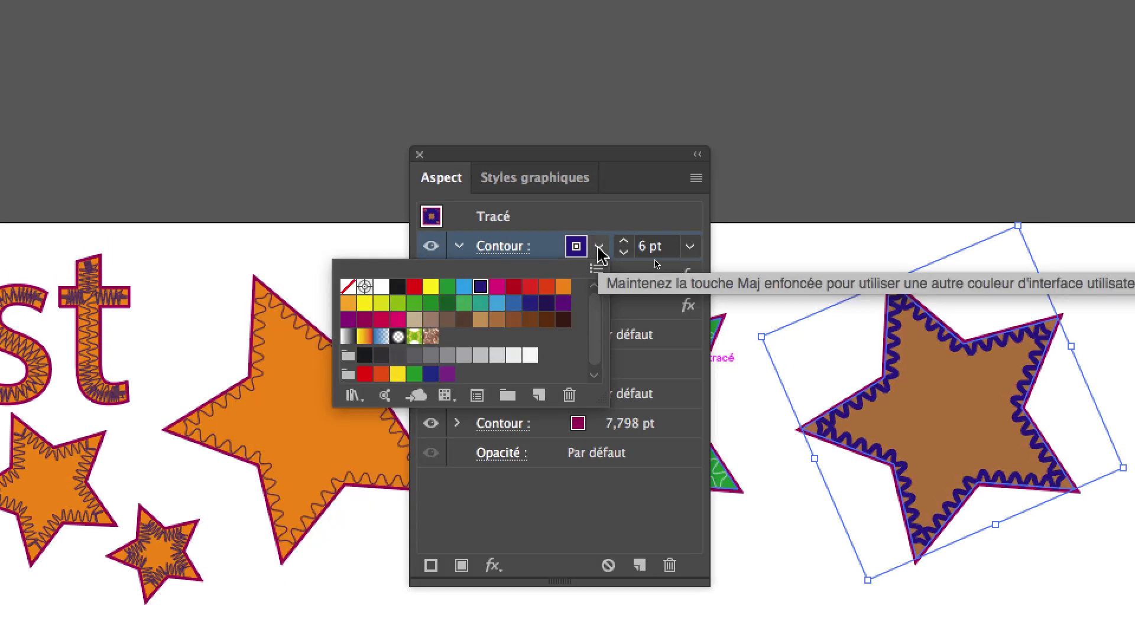
left_click(507, 274)
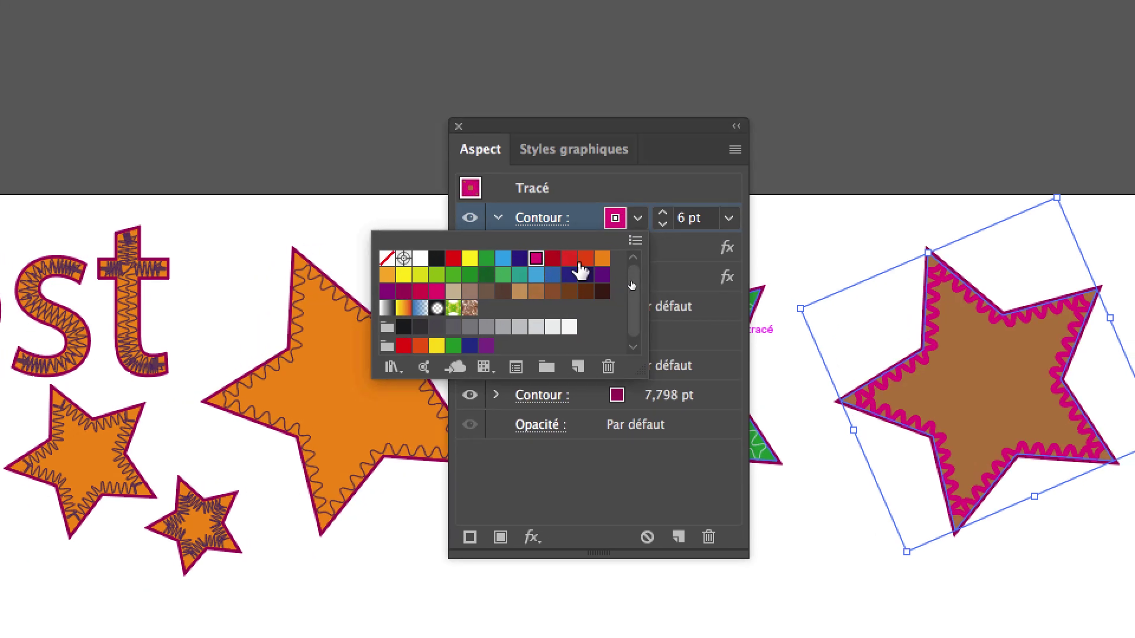
left_click(623, 259)
left_click(872, 233)
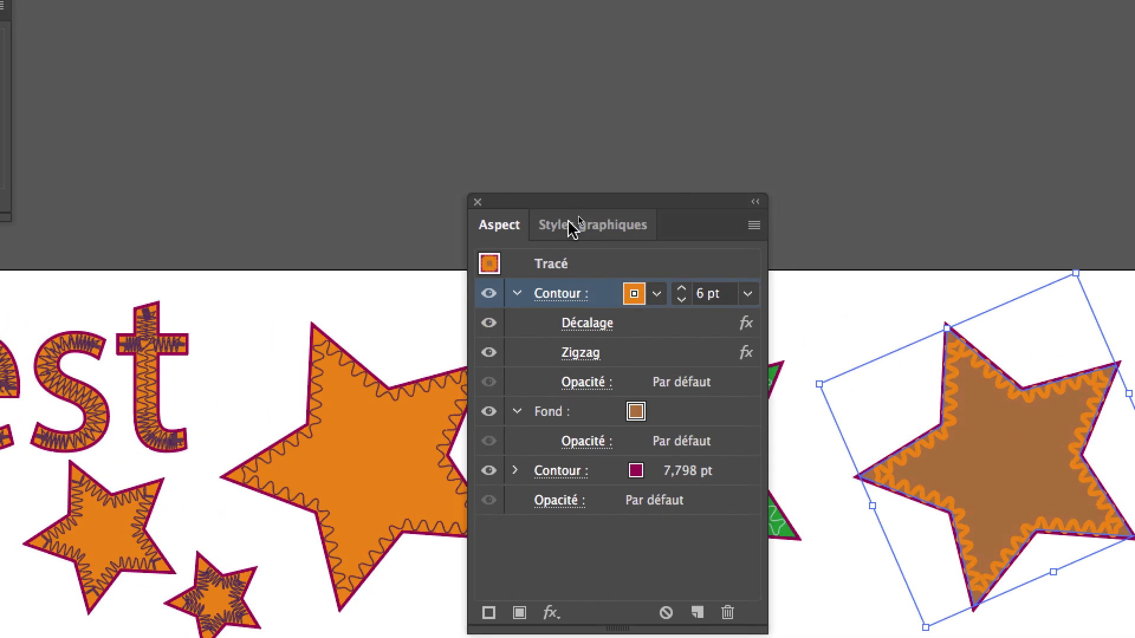
Hide the Appearance attributes, deselect the star, and show the Graphic Styles collection above the artwork
key("shift+F6")
left_click(502, 289)
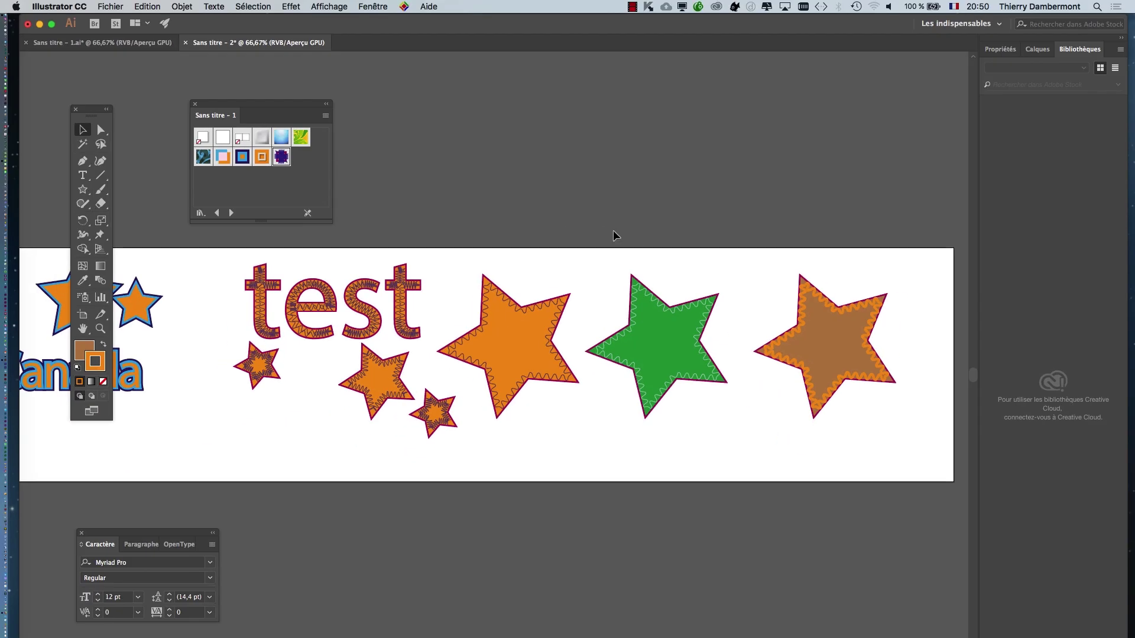
left_click(391, 6)
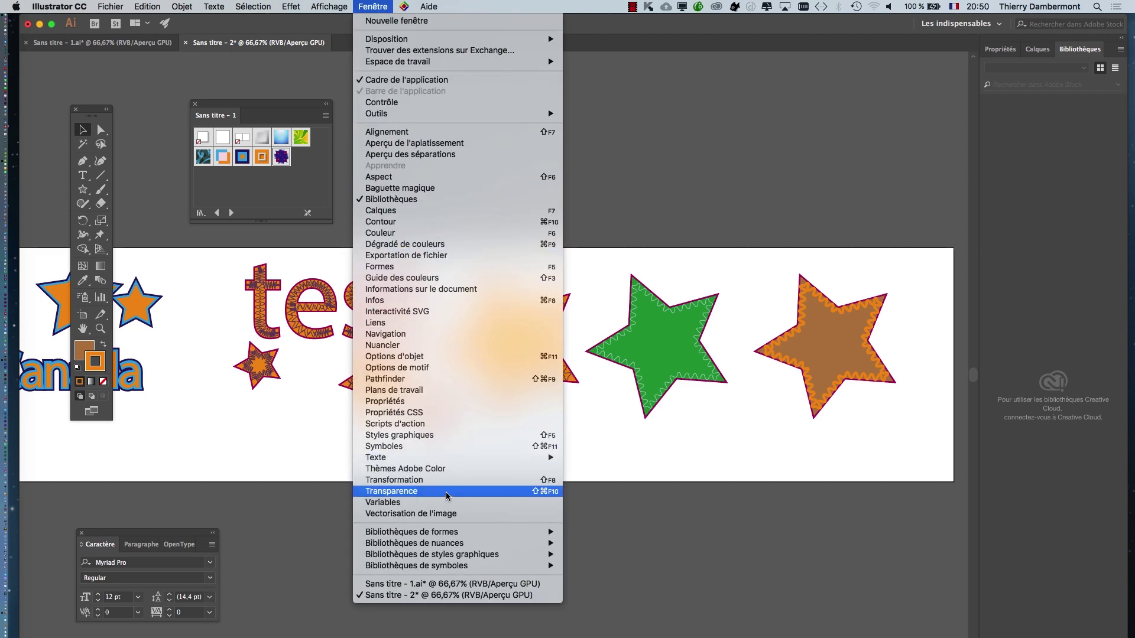
left_click(452, 436)
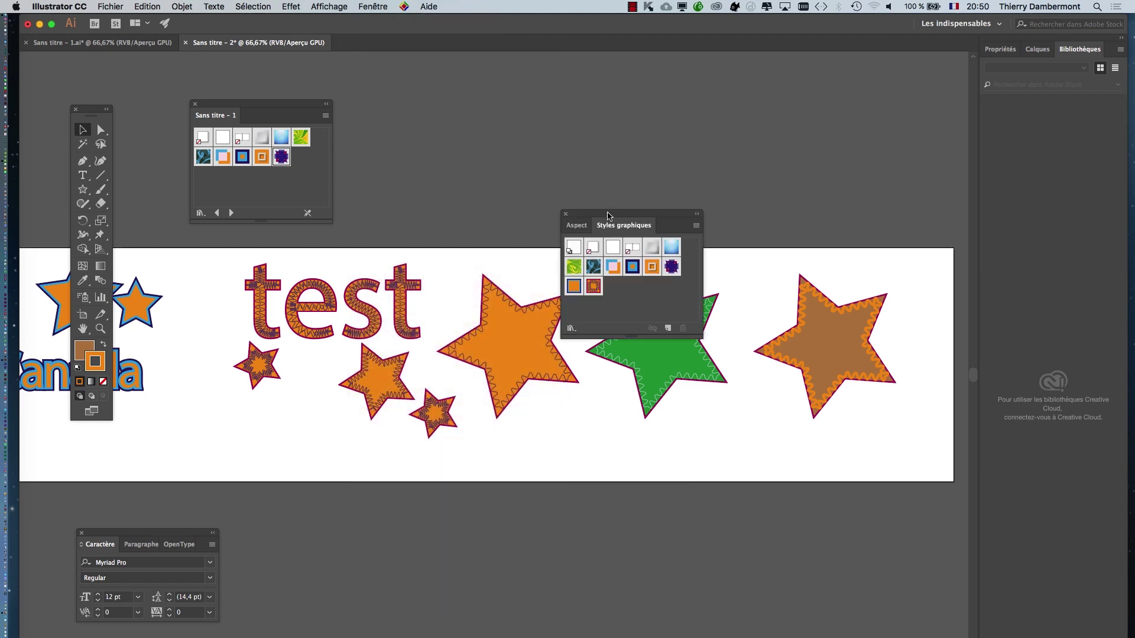
left_click_drag(609, 215, 687, 133)
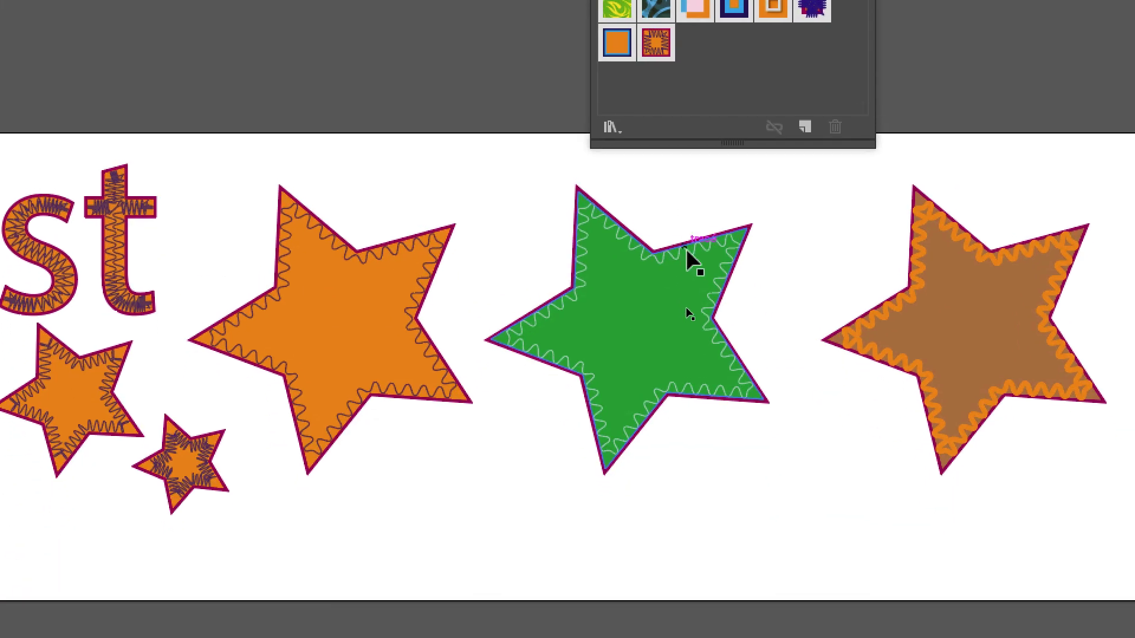
Save the appearances of the green star and the brown star as two new graphic styles
left_click(676, 317)
left_click_drag(678, 256, 731, 59)
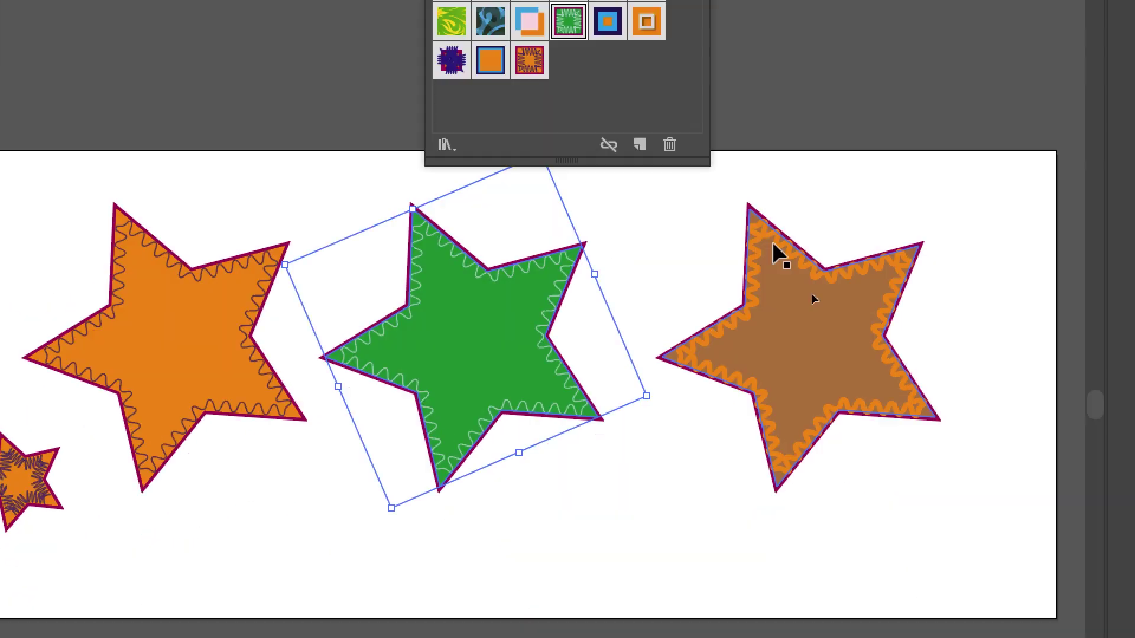
left_click(781, 257)
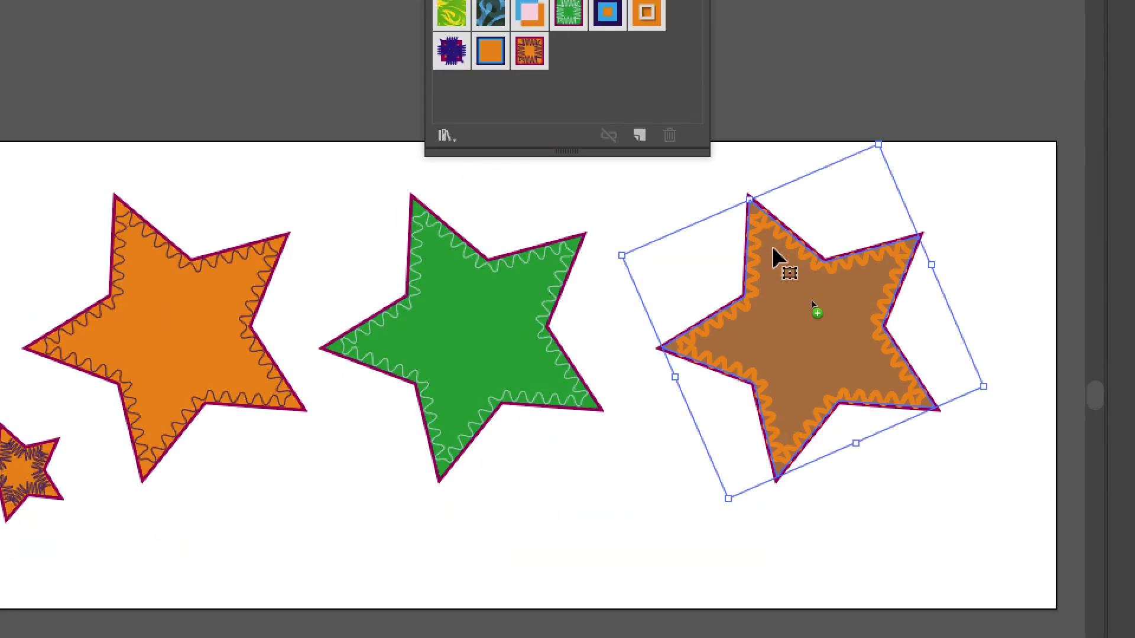
left_click_drag(773, 253, 602, 101)
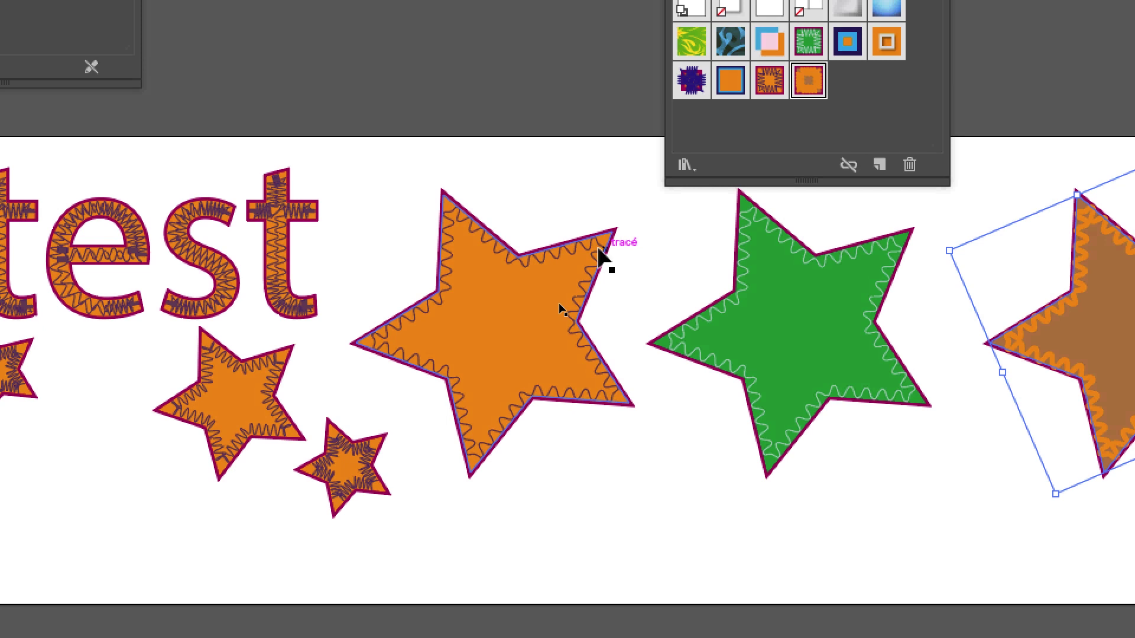
Move the Graphic Styles collection below the stars and select the large stars in turn to compare their assigned styles
left_click(599, 250)
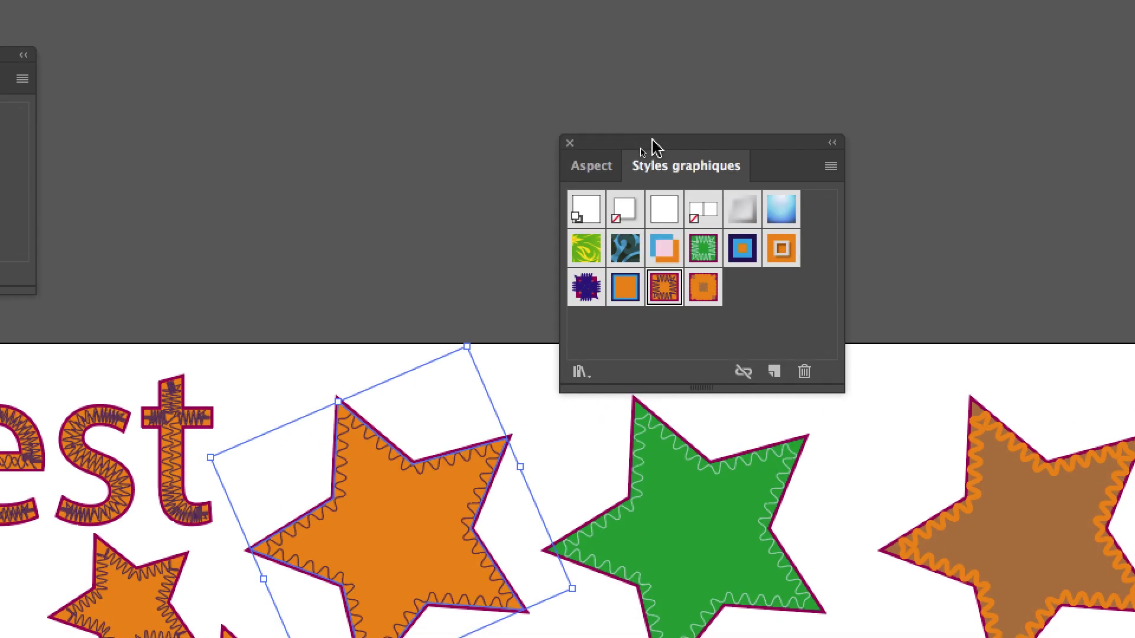
left_click_drag(653, 144, 640, 315)
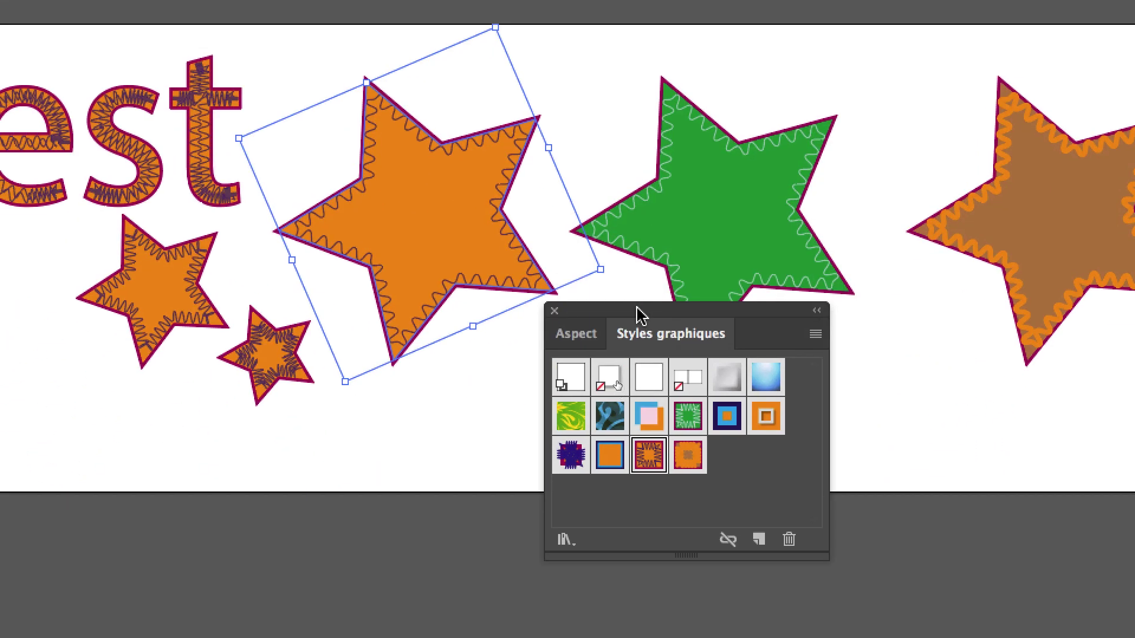
key("a")
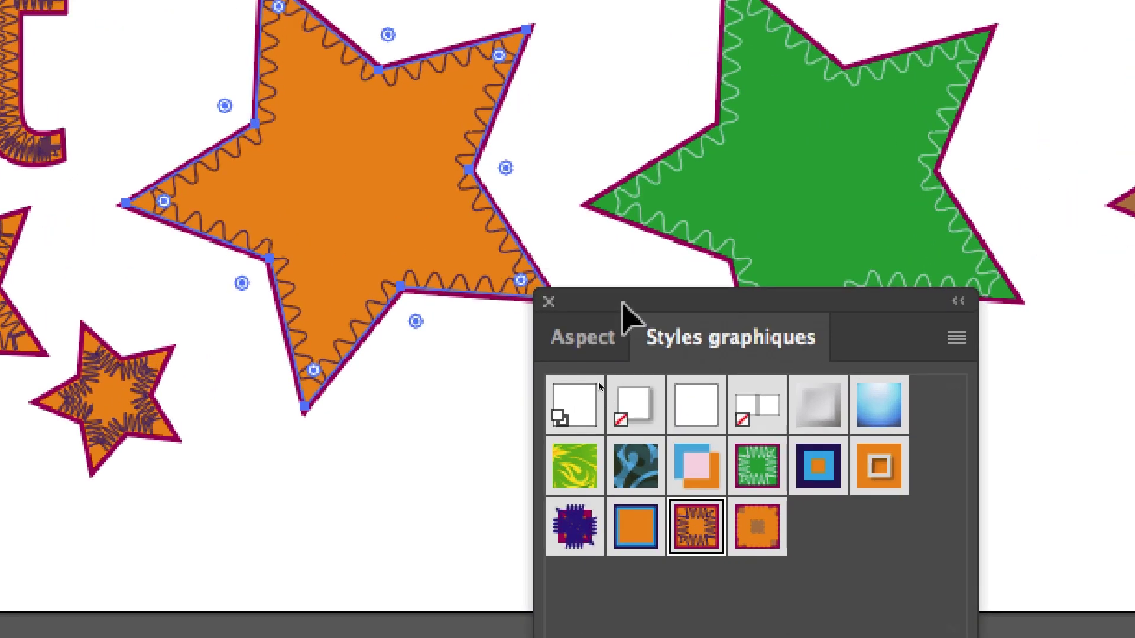
key("v")
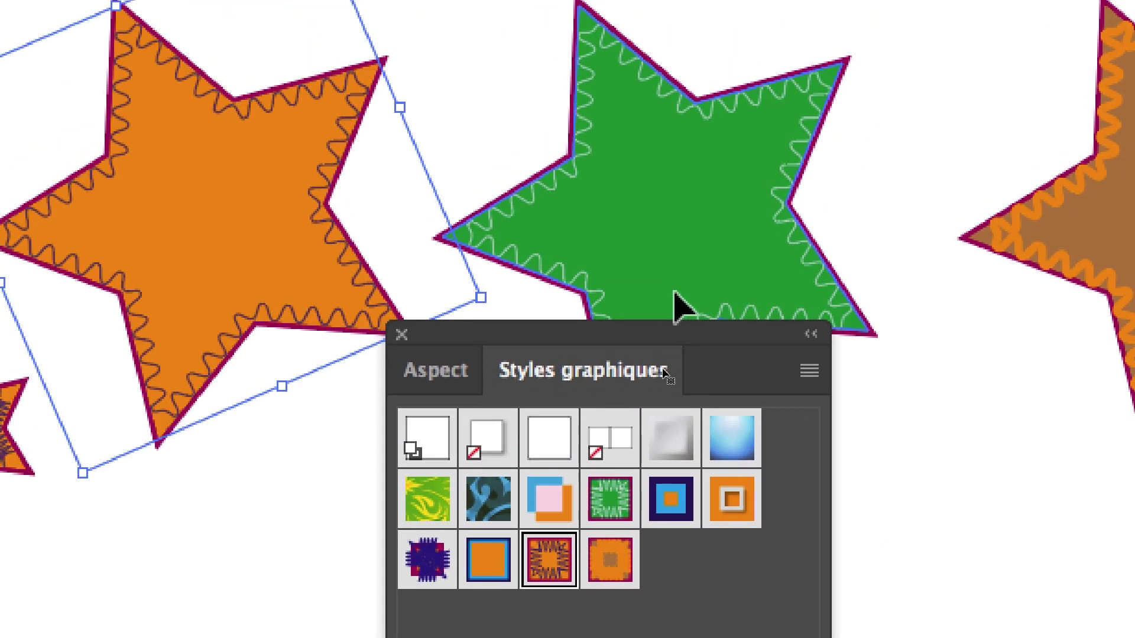
left_click(763, 86)
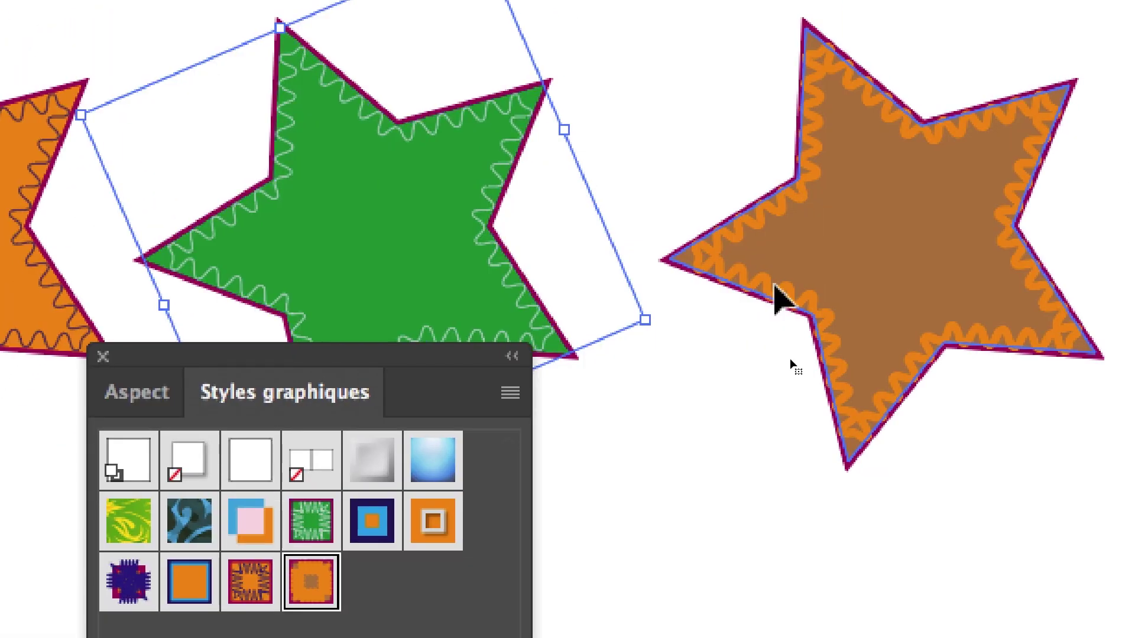
left_click(1119, 113)
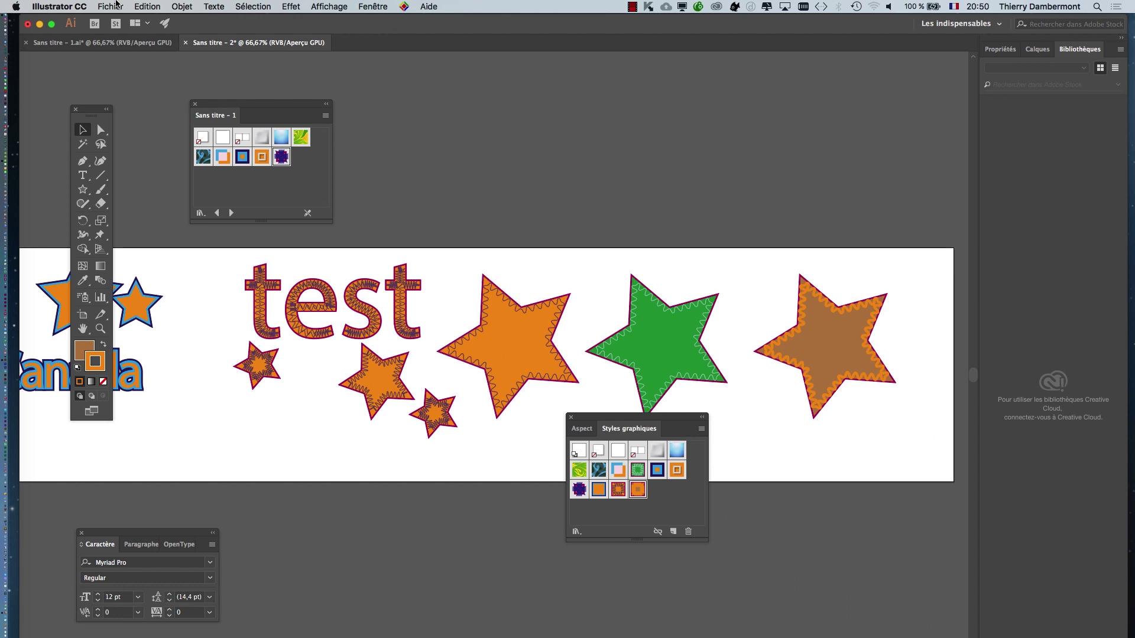
Save the document under the new name Sans titre - 3.ai in the Styles graphiques folder, using the Illustrator CC version options
left_click(106, 7)
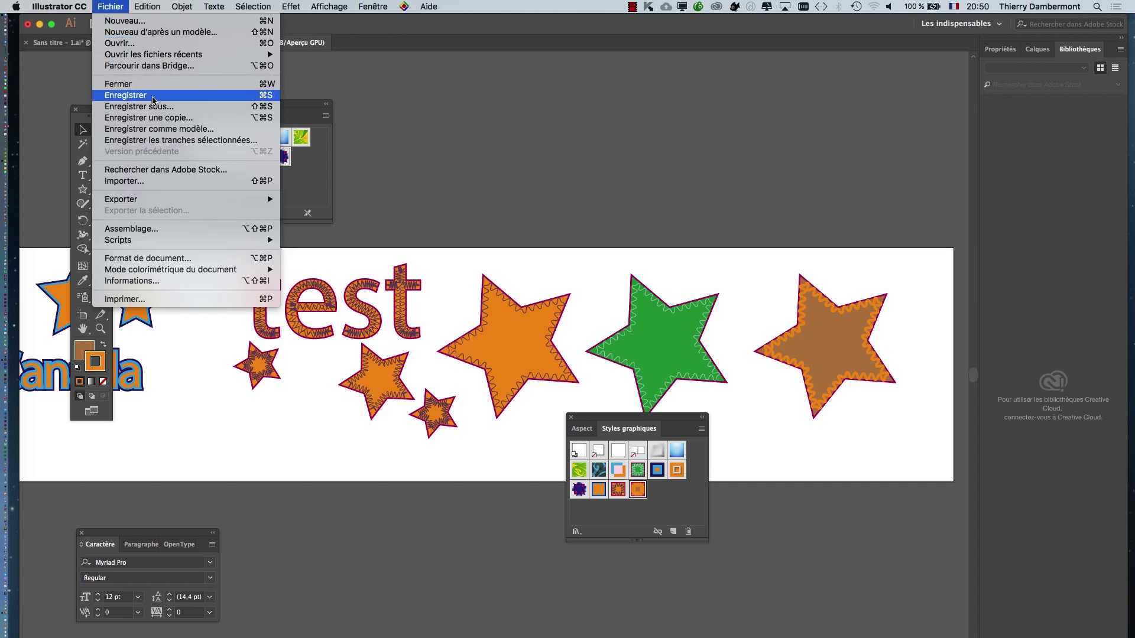
left_click(137, 107)
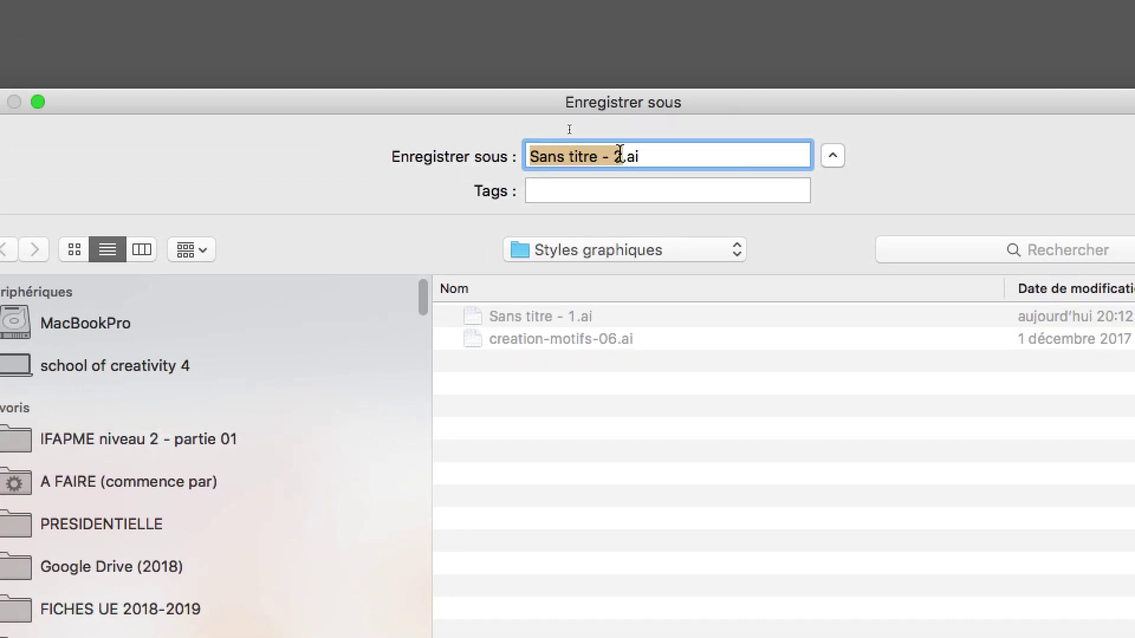
left_click(619, 155)
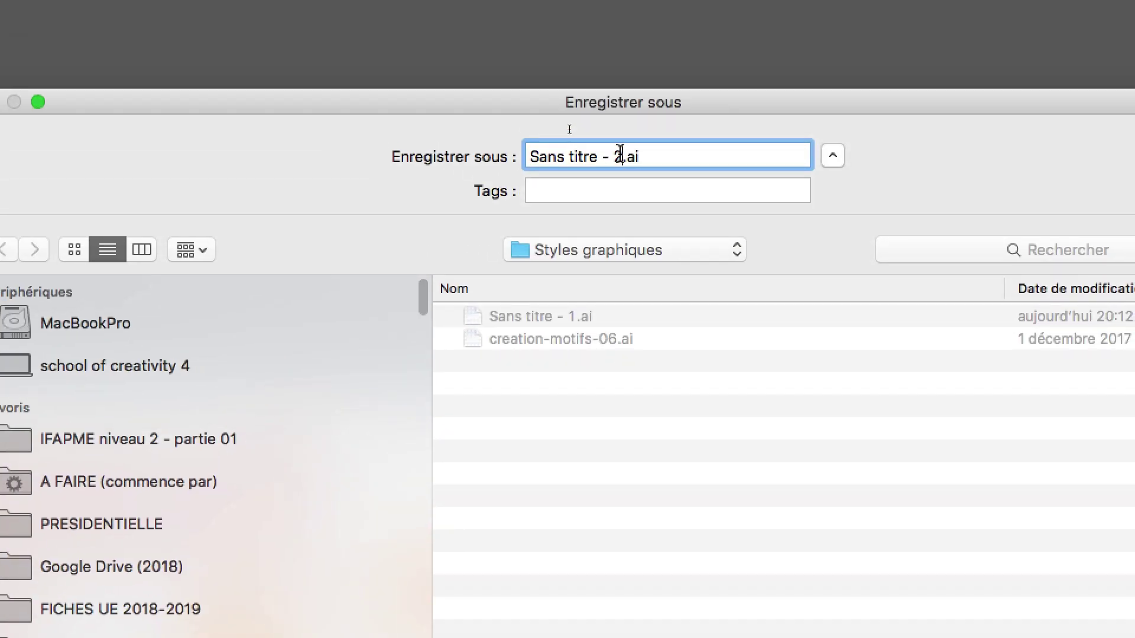
type("a")
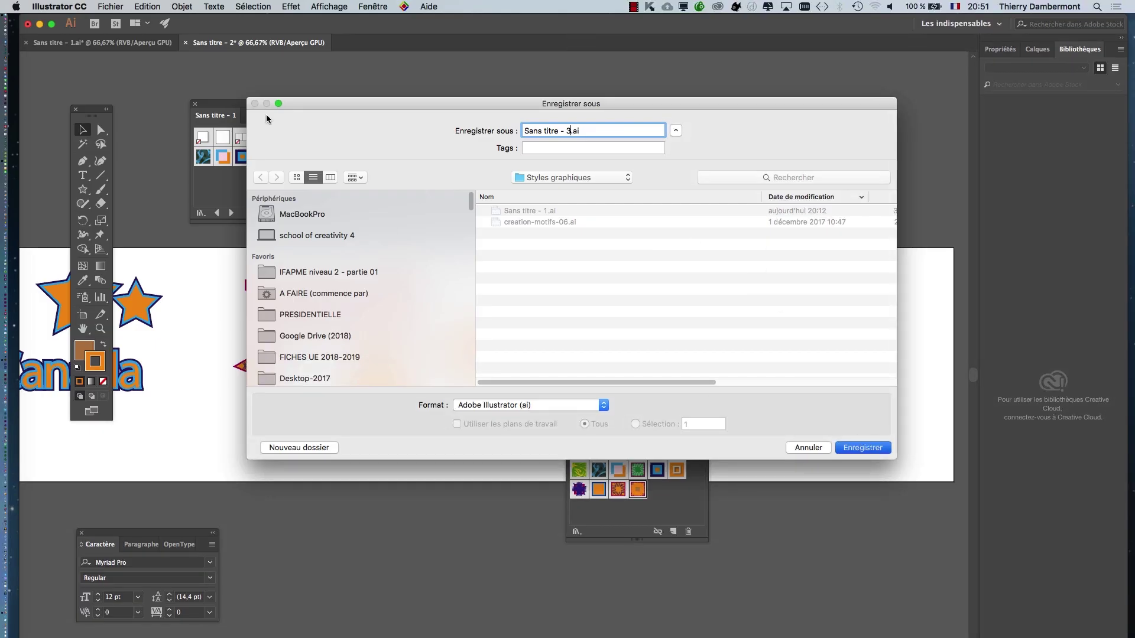
key("Return")
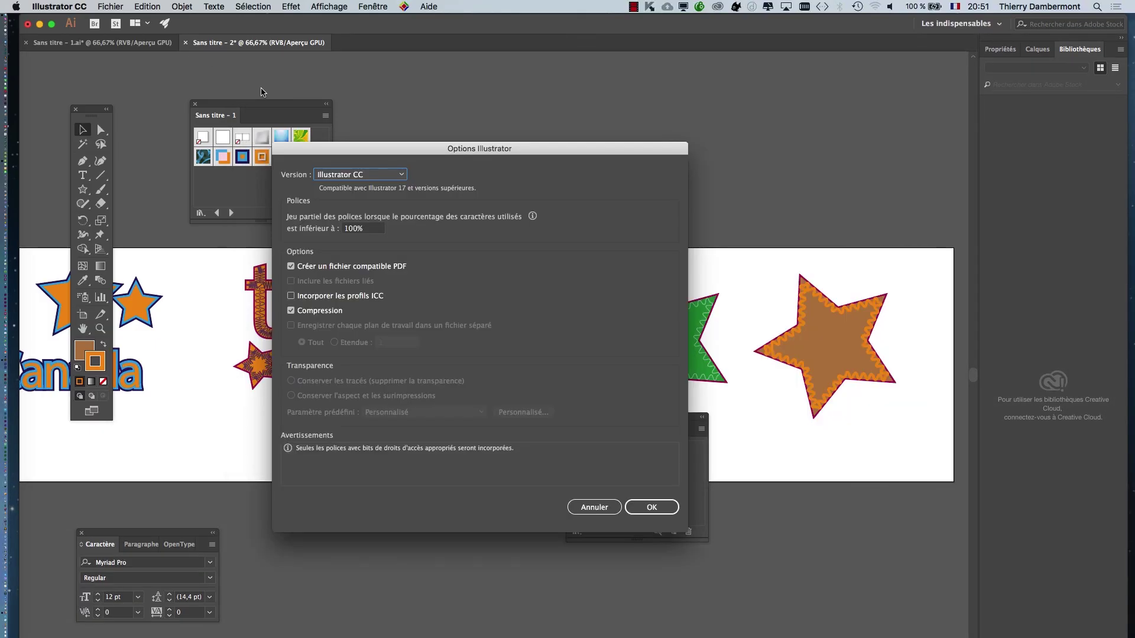
left_click(649, 506)
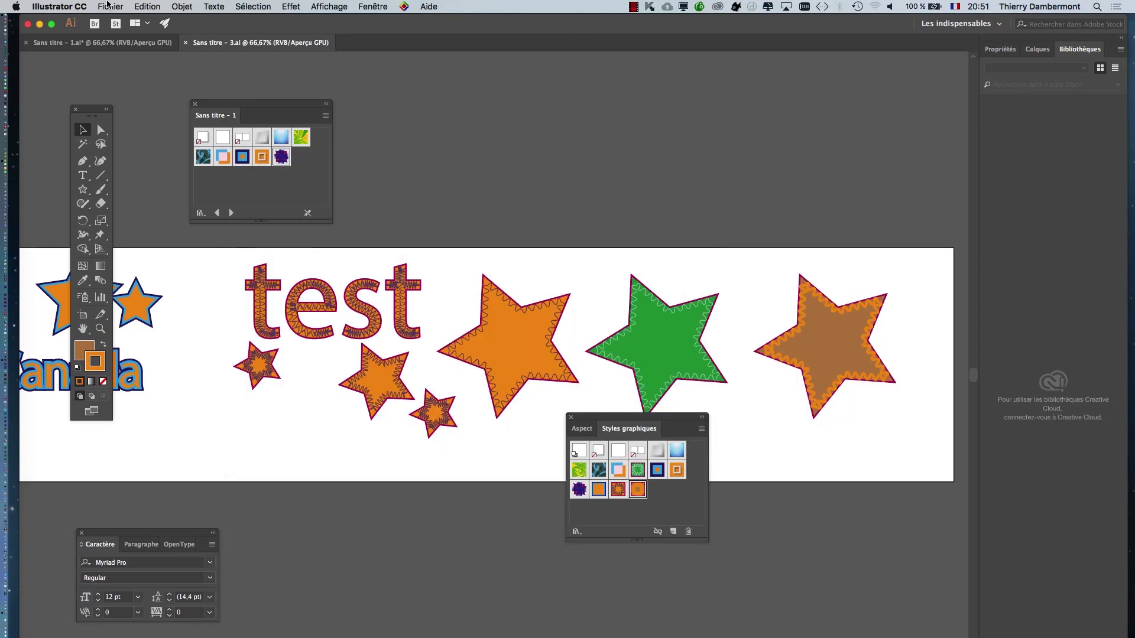
Save a further version of the document as Sans titre - 4.ai in the Styles graphiques folder, accepting the Illustrator options
left_click(105, 6)
left_click(155, 104)
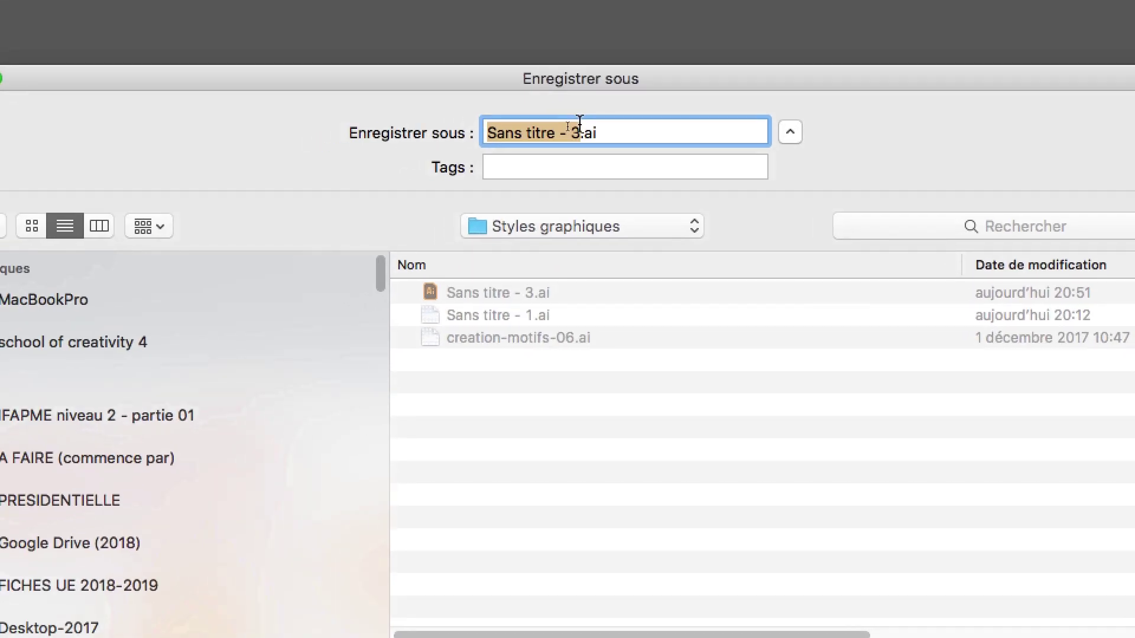
left_click(578, 127)
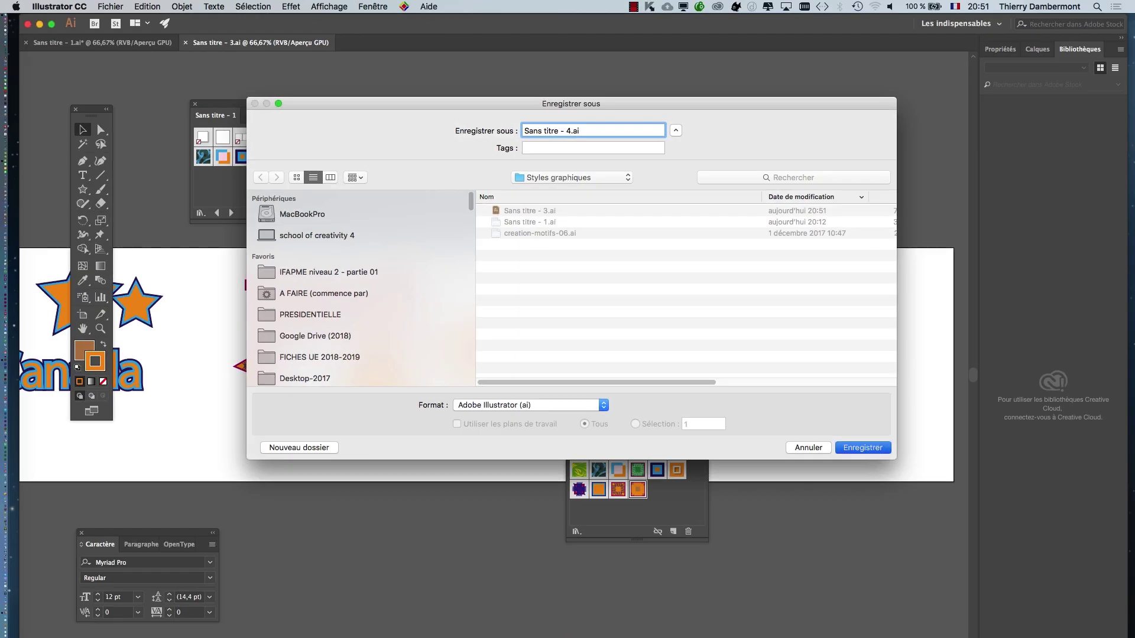
key("Return")
key("Return")
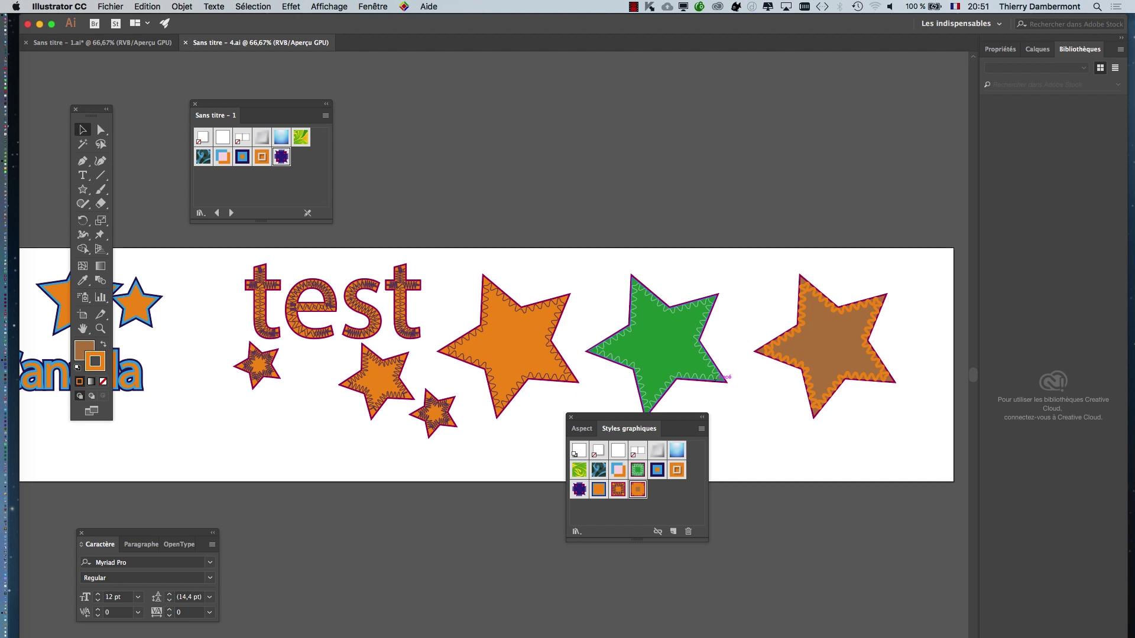
Shift the Graphic Styles collection slightly and select the green star and the small orange stars in turn to examine their assigned styles
left_click_drag(632, 417, 608, 437)
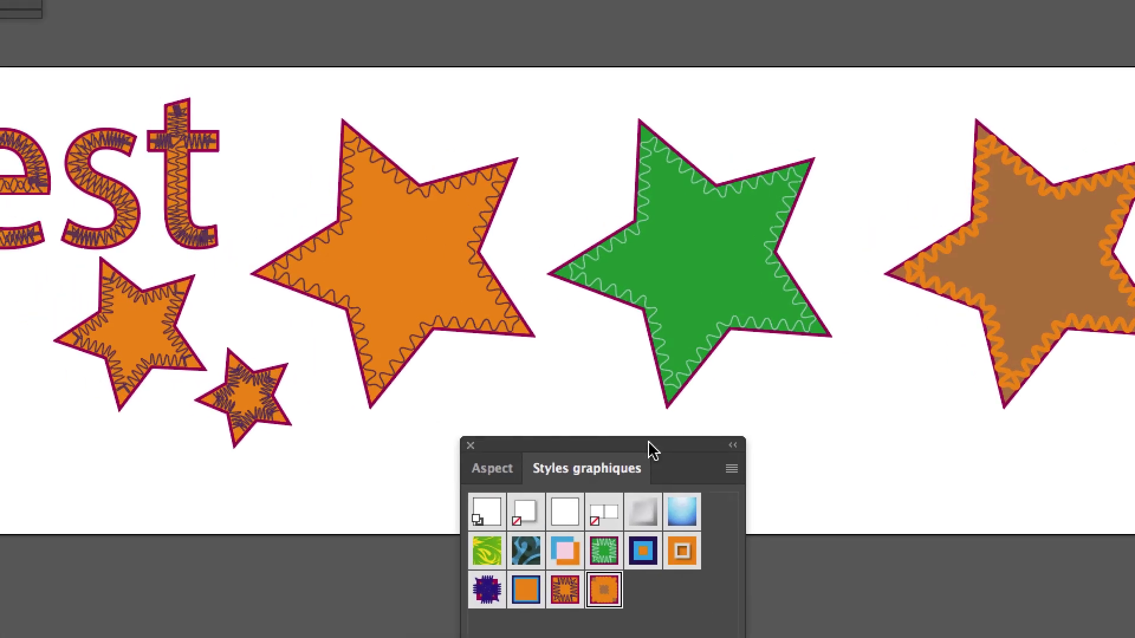
left_click(645, 342)
left_click(661, 390)
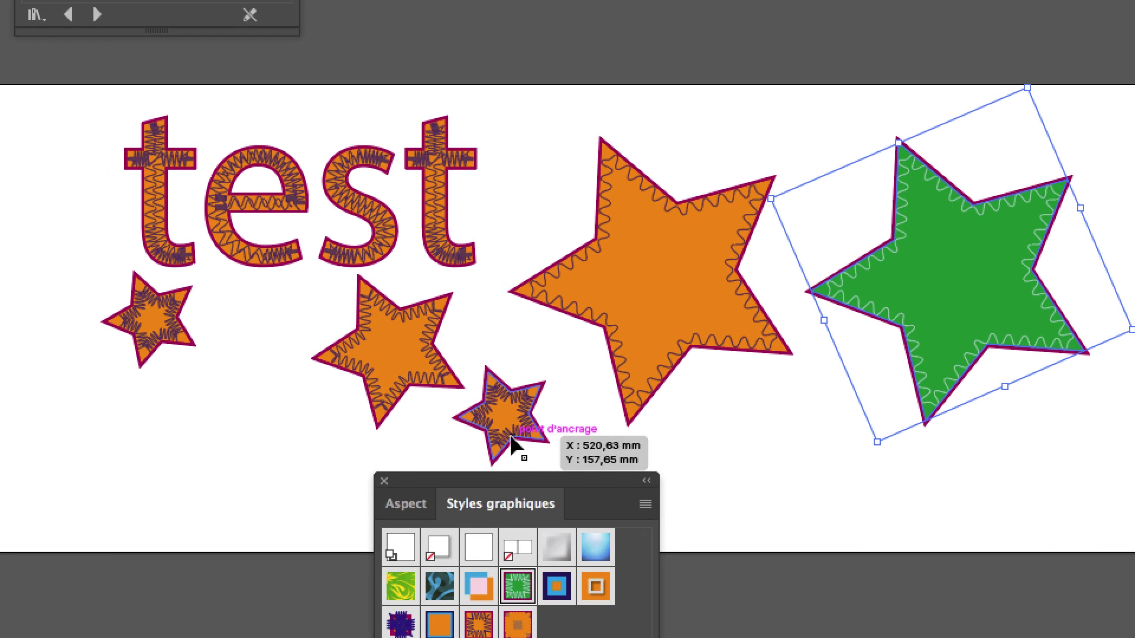
left_click(430, 455)
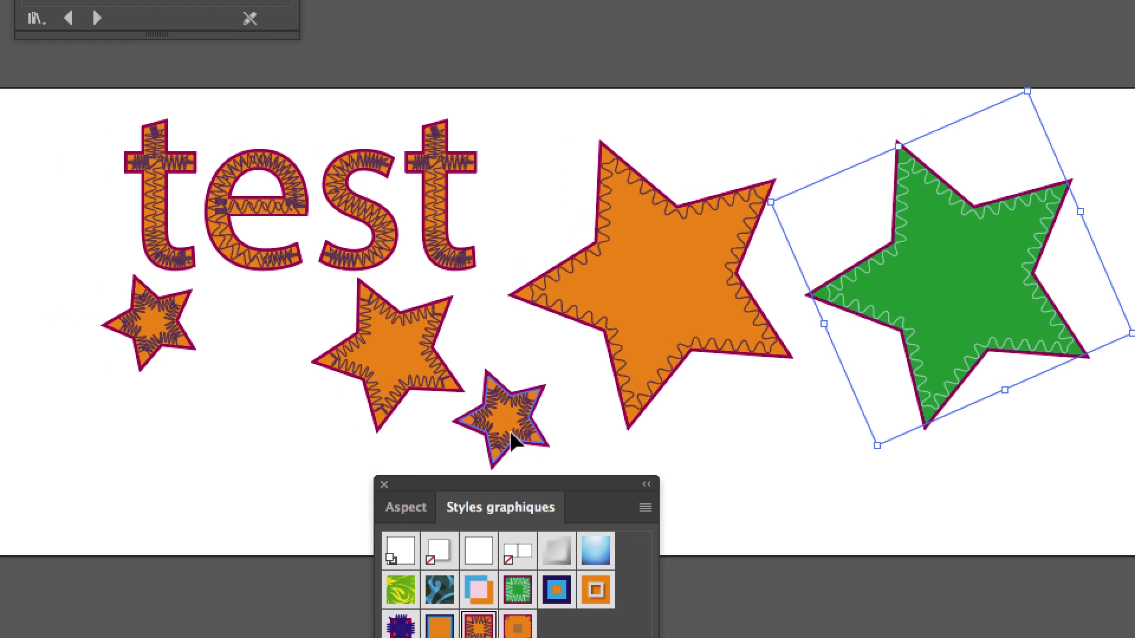
left_click(512, 441)
left_click(370, 397)
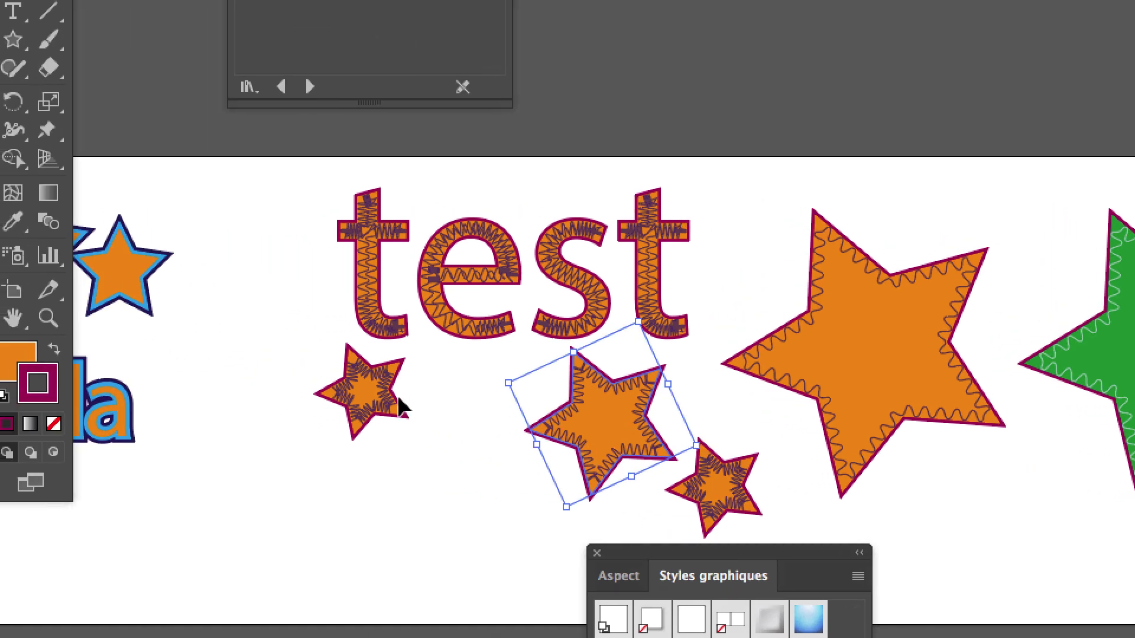
left_click(400, 407)
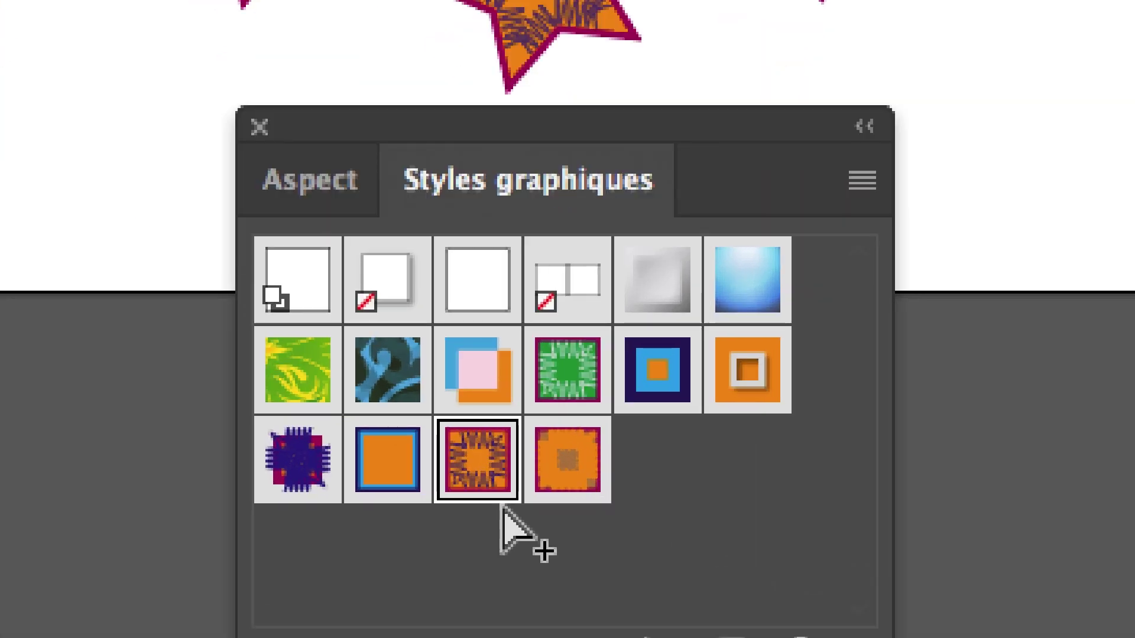
Bring the Graphic Styles collection beside the green star and replace the orange zigzag style with the green star's appearance
left_click_drag(502, 512, 679, 363)
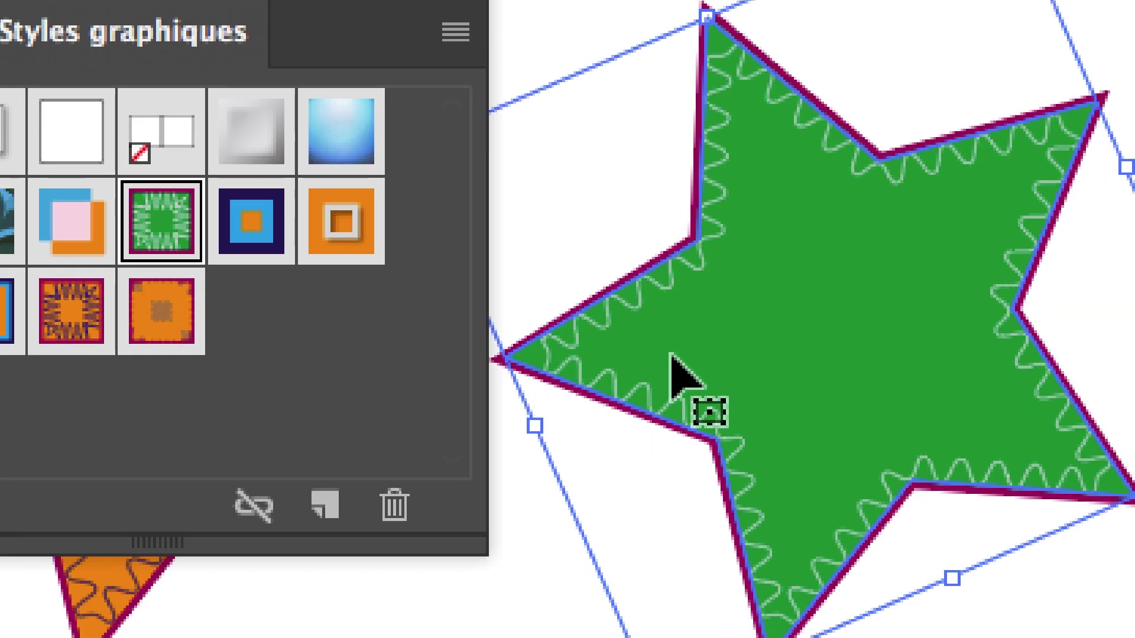
mouse_move(672, 356)
left_mouse_down()
mouse_move(659, 367)
mouse_move(484, 331)
left_mouse_up()
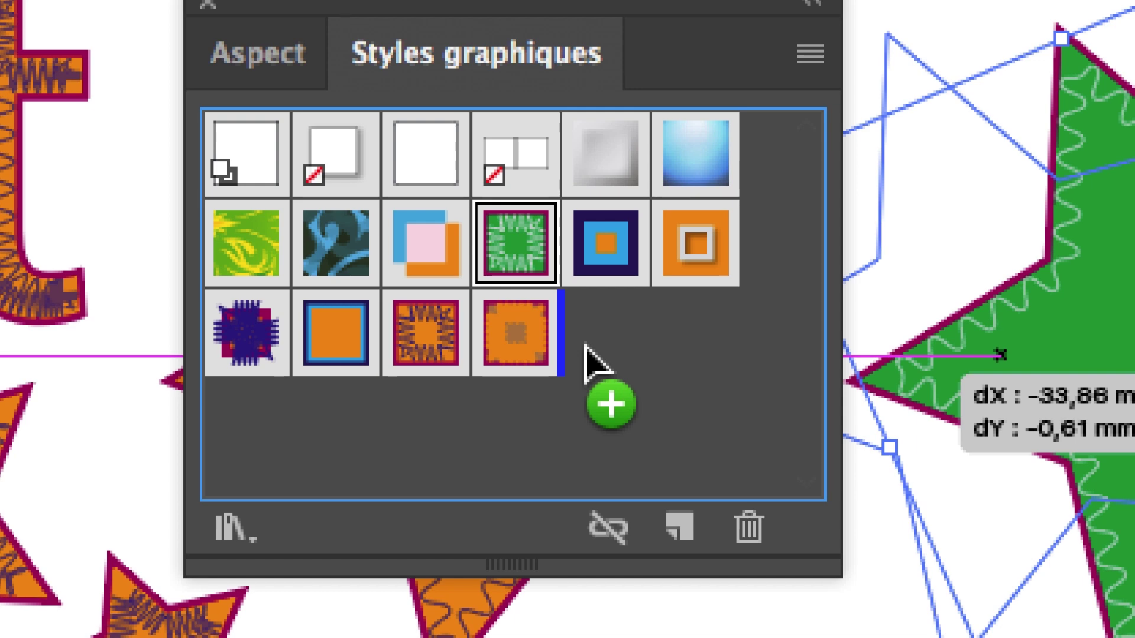
mouse_move(585, 348)
left_mouse_down()
mouse_move(576, 359)
mouse_move(469, 360)
mouse_move(430, 344)
left_mouse_up()
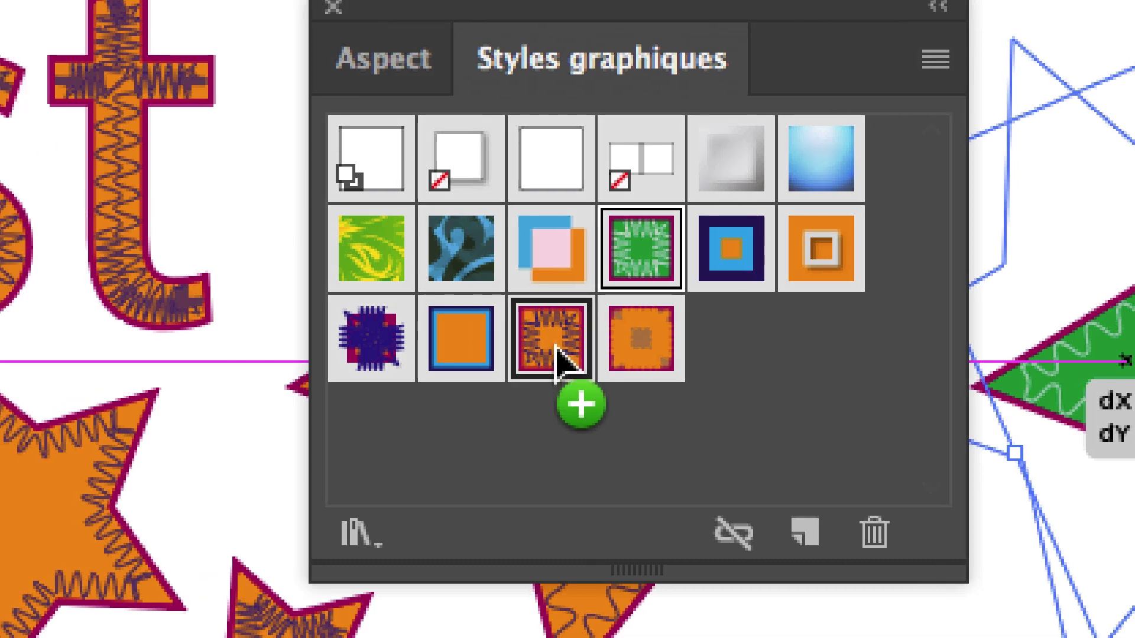
left_click_drag(556, 357, 903, 386)
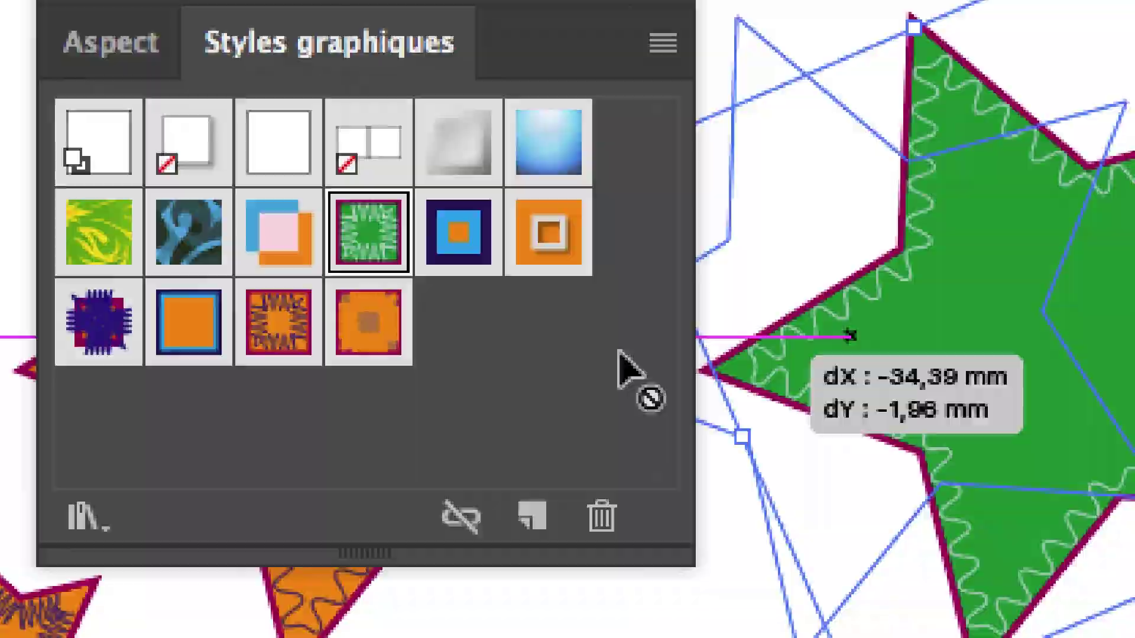
left_click_drag(617, 351, 274, 343)
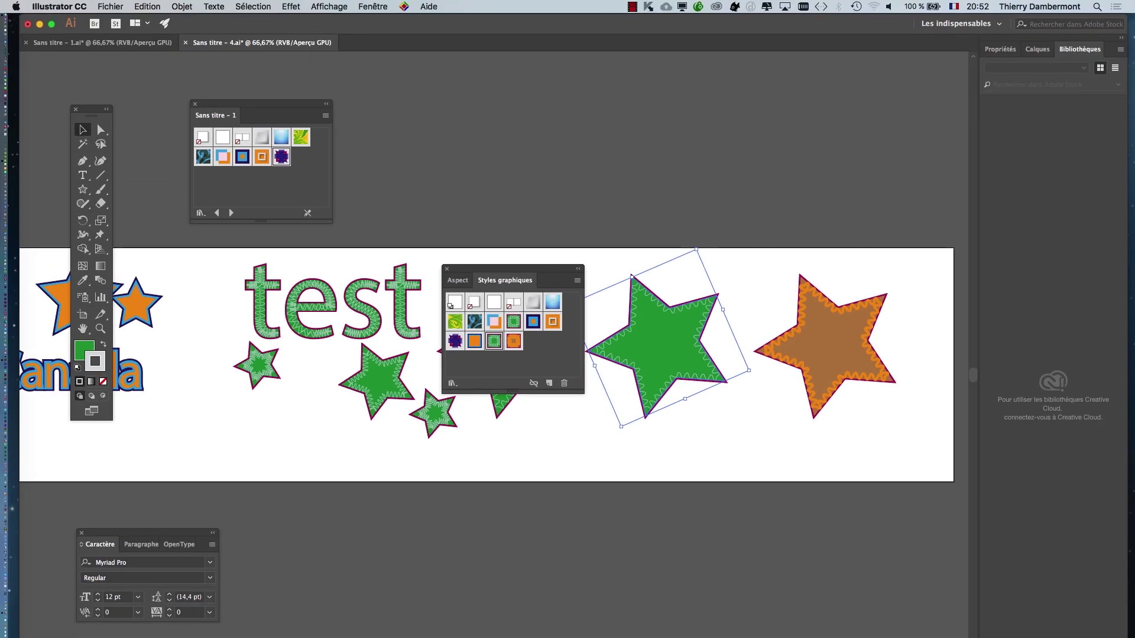
Move the Graphic Styles collection above the artwork and redefine the zigzag style shared by the test text with the brown star's appearance
left_click_drag(514, 269, 593, 131)
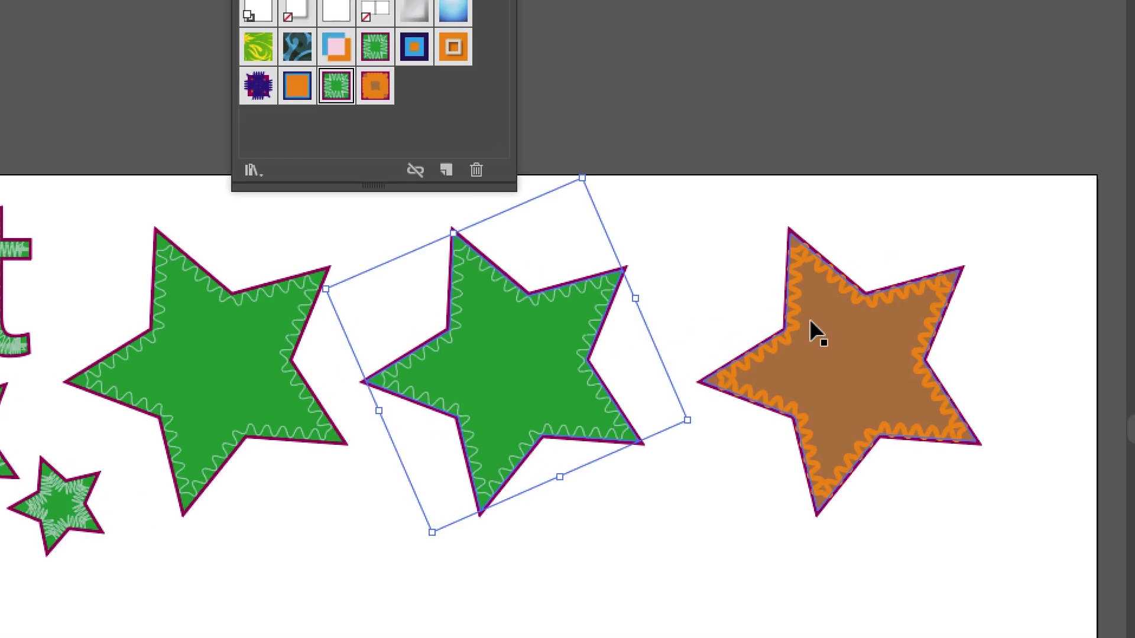
left_click(813, 329)
left_click_drag(813, 330, 509, 173)
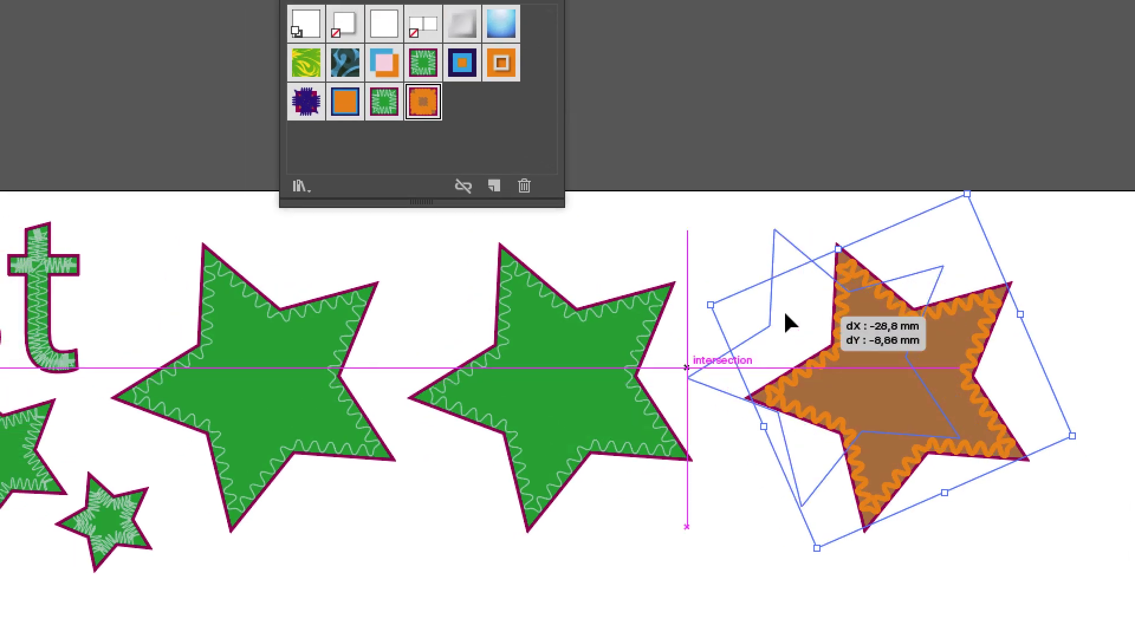
left_click_drag(708, 276, 534, 194)
left_click_drag(647, 244, 649, 246)
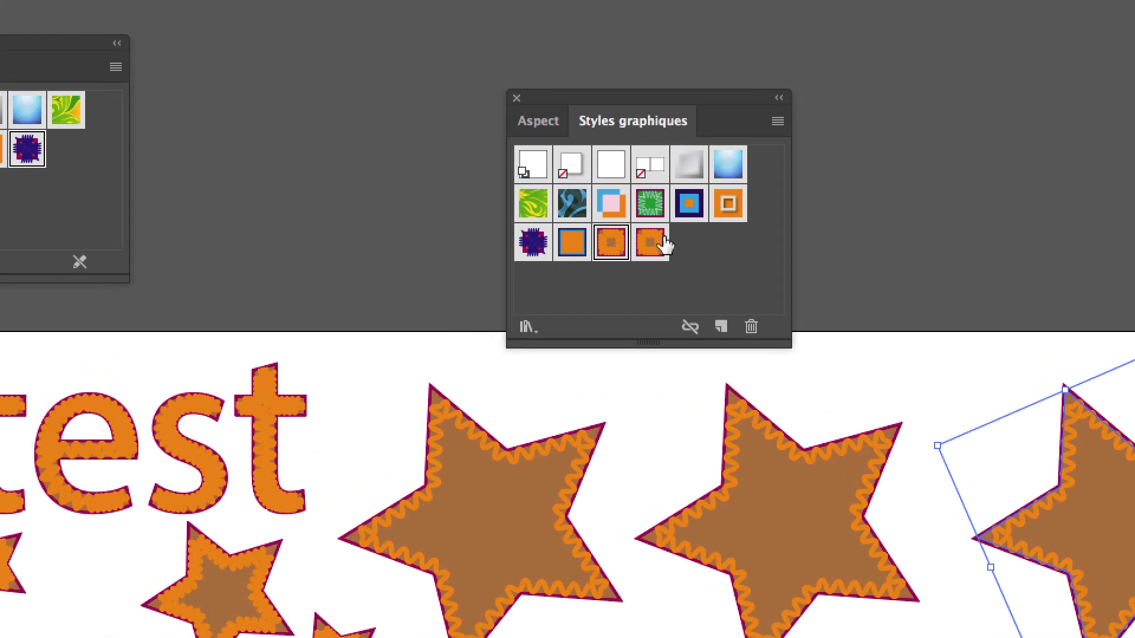
Apply the blue swirl pattern style to the rightmost star and redefine the shared zigzag style with that star's appearance
left_click(570, 208)
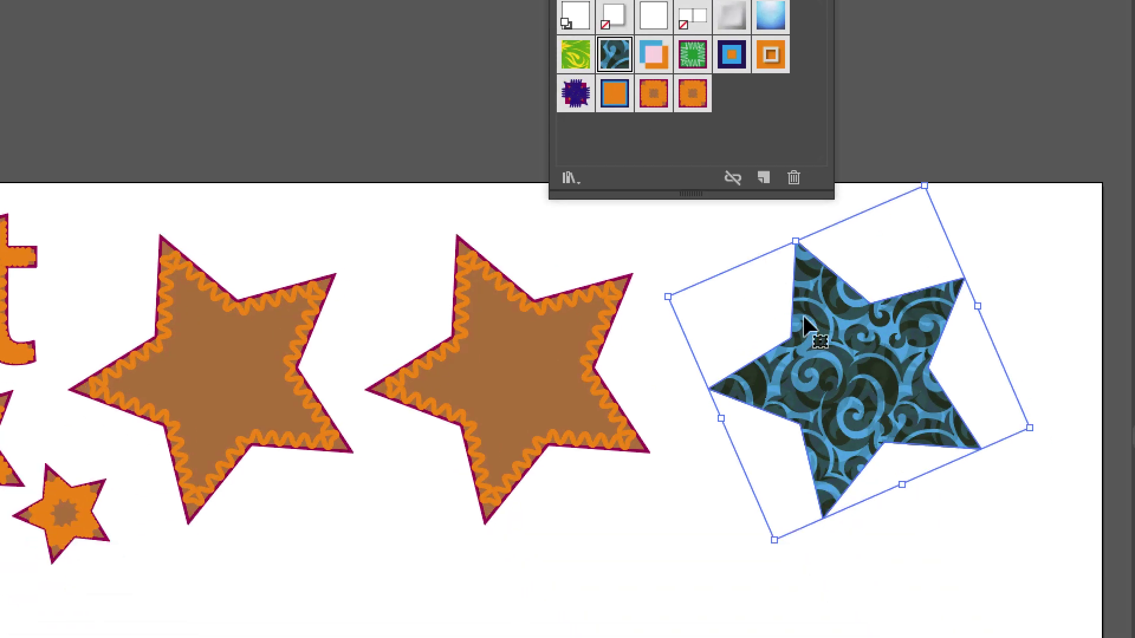
left_click_drag(808, 325, 672, 163)
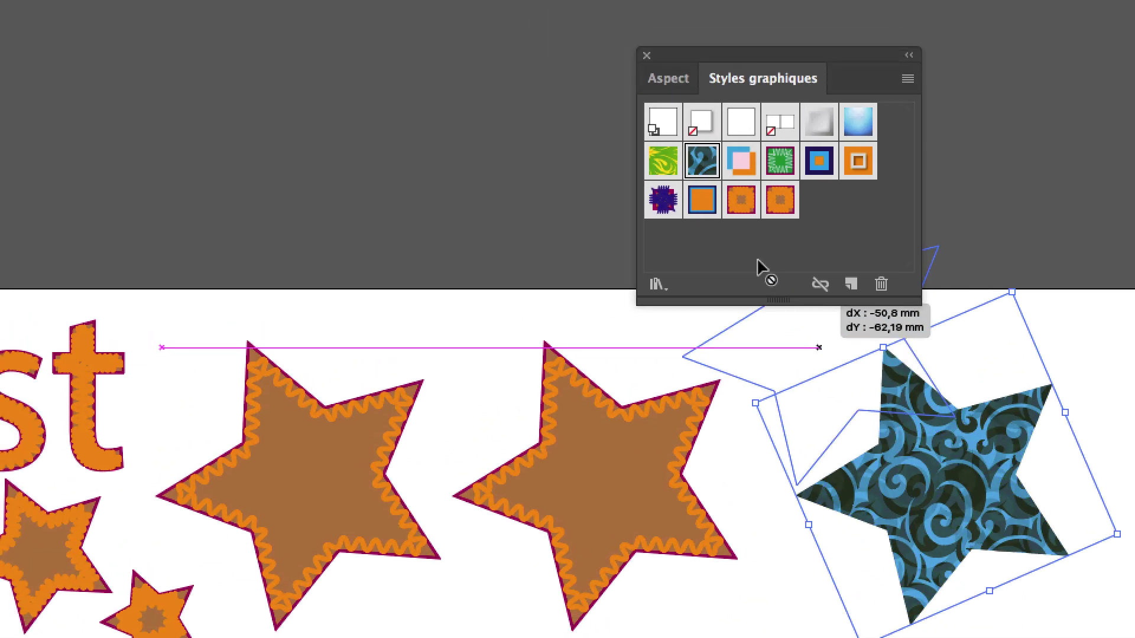
left_click_drag(759, 261, 741, 201)
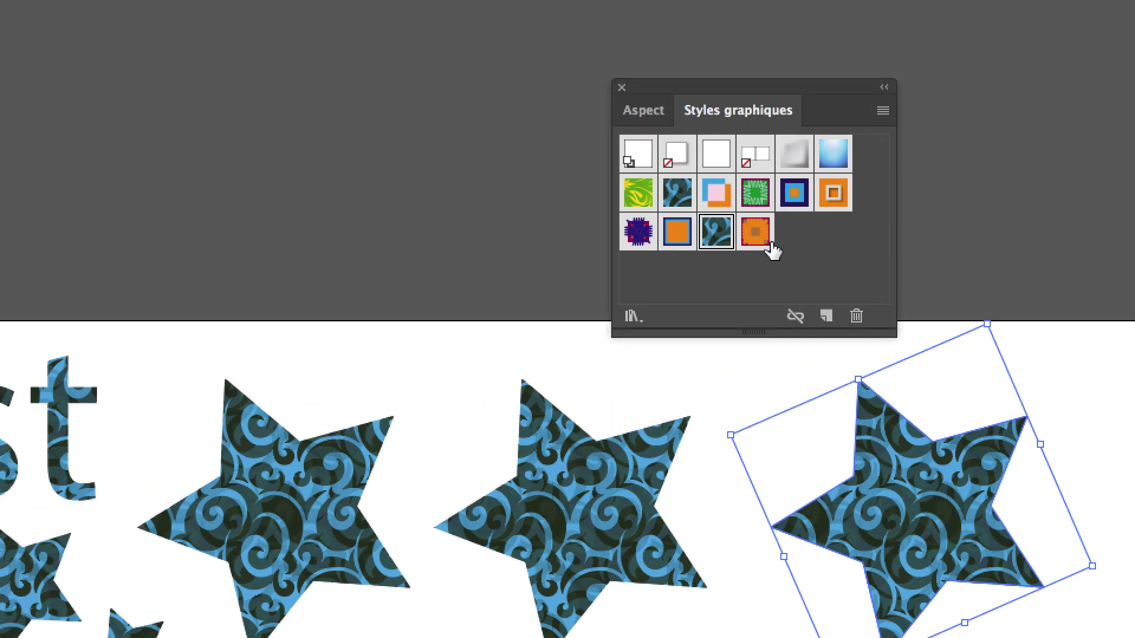
Apply the brown style with orange zigzag to the rightmost star, redefine the shared style with its appearance, and deselect the star
left_click(759, 233)
left_click_drag(860, 446, 719, 203)
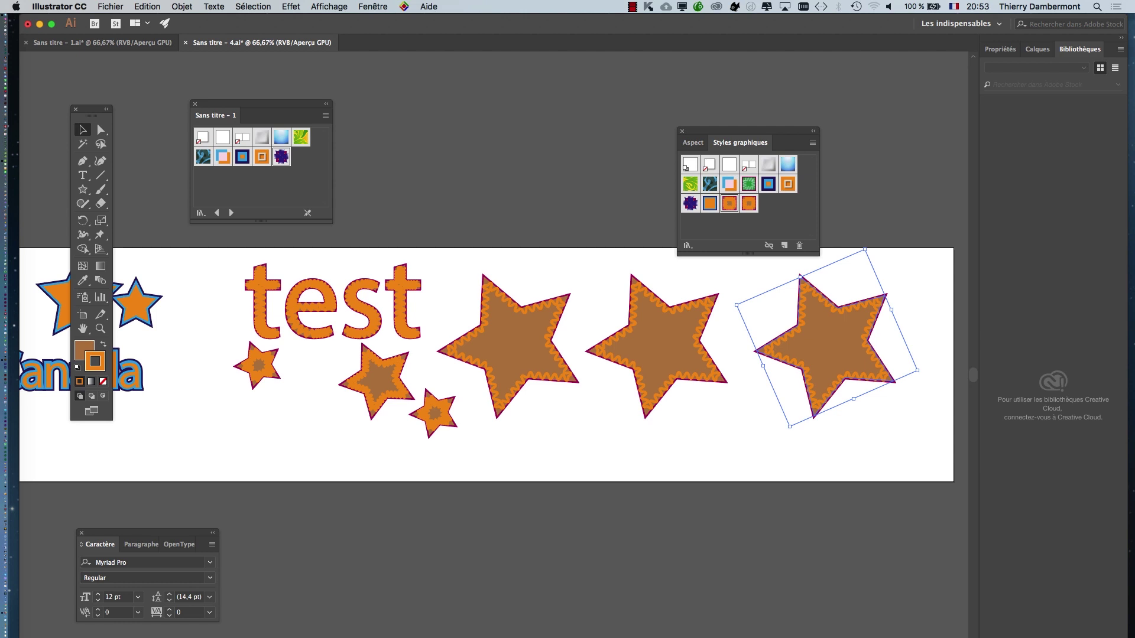
key("super+shift+a")
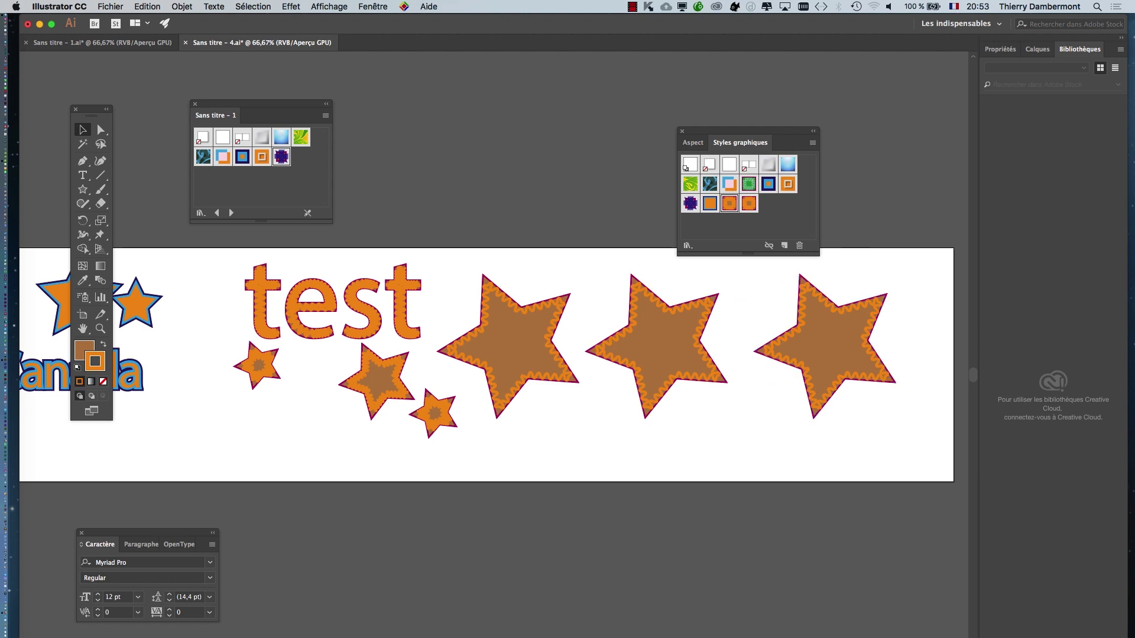